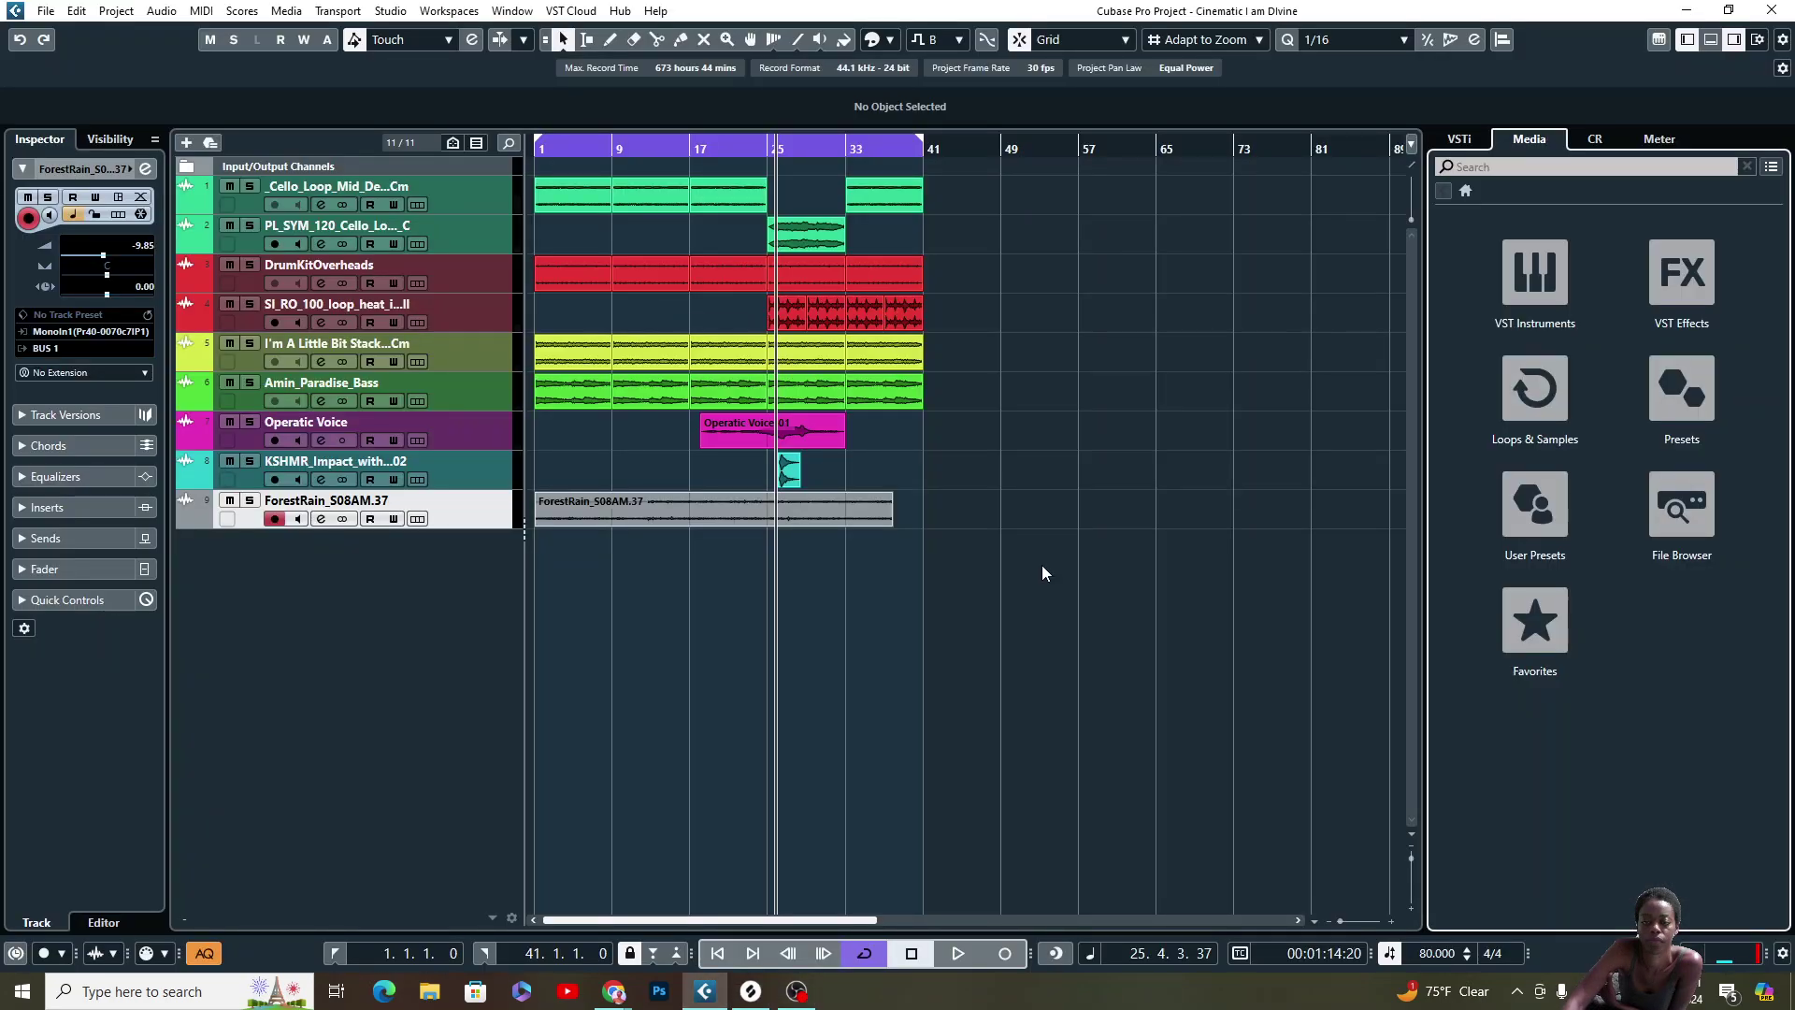
# - Bring up Splice, reposition its window, and view the saved sounds library, then hide it
pyautogui.click(751, 990)
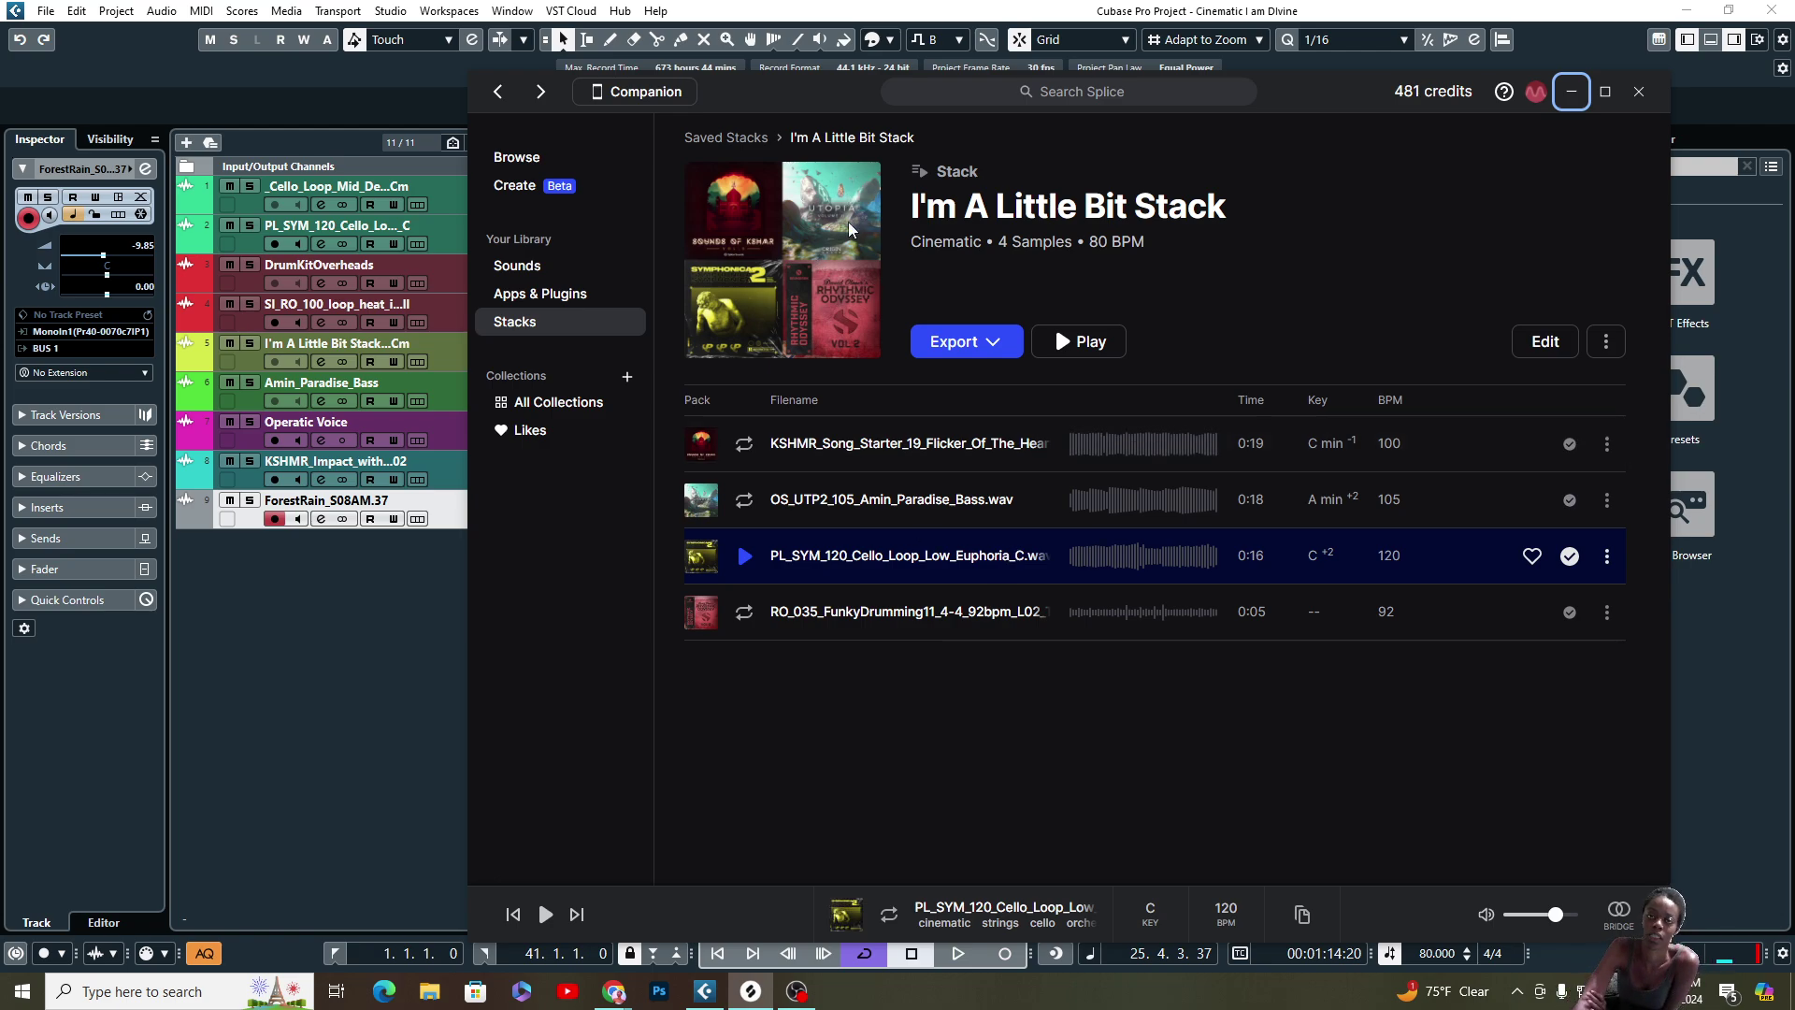
pyautogui.moveTo(756, 91)
pyautogui.mouseDown()
pyautogui.moveTo(1050, 79)
pyautogui.moveTo(748, 91)
pyautogui.mouseUp()
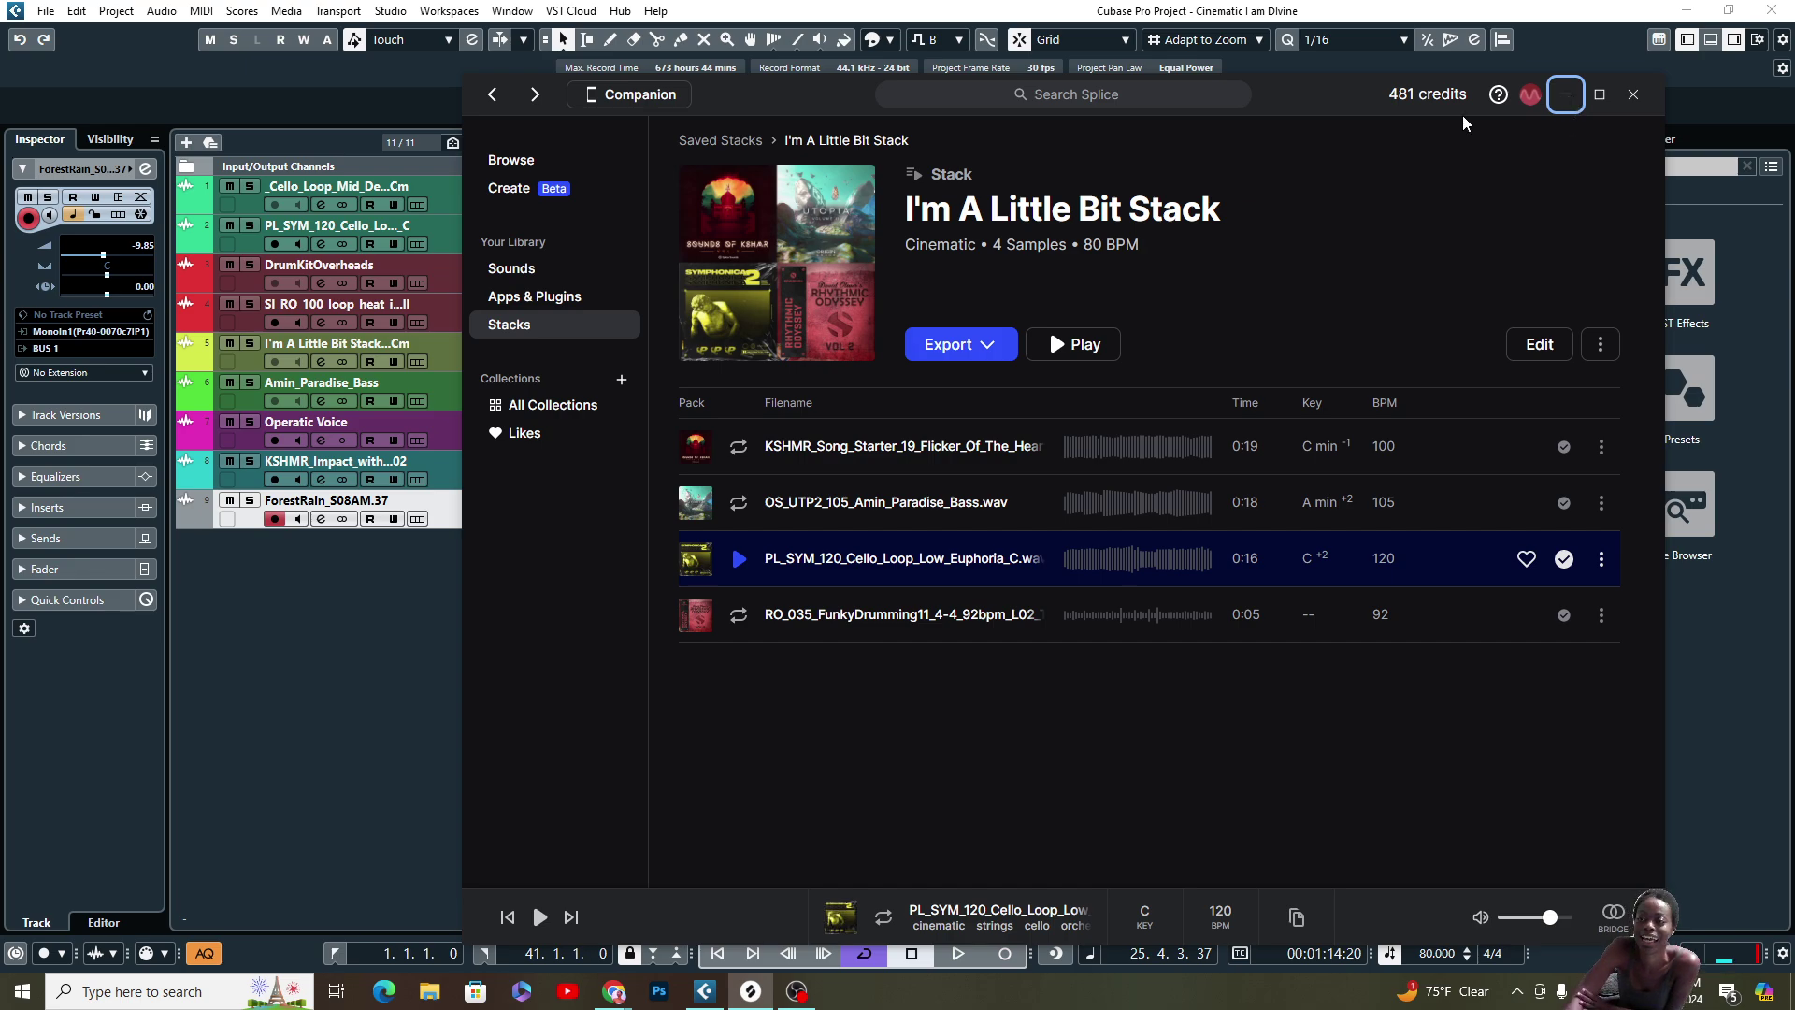
pyautogui.moveTo(775, 85); pyautogui.dragTo(629, 63)
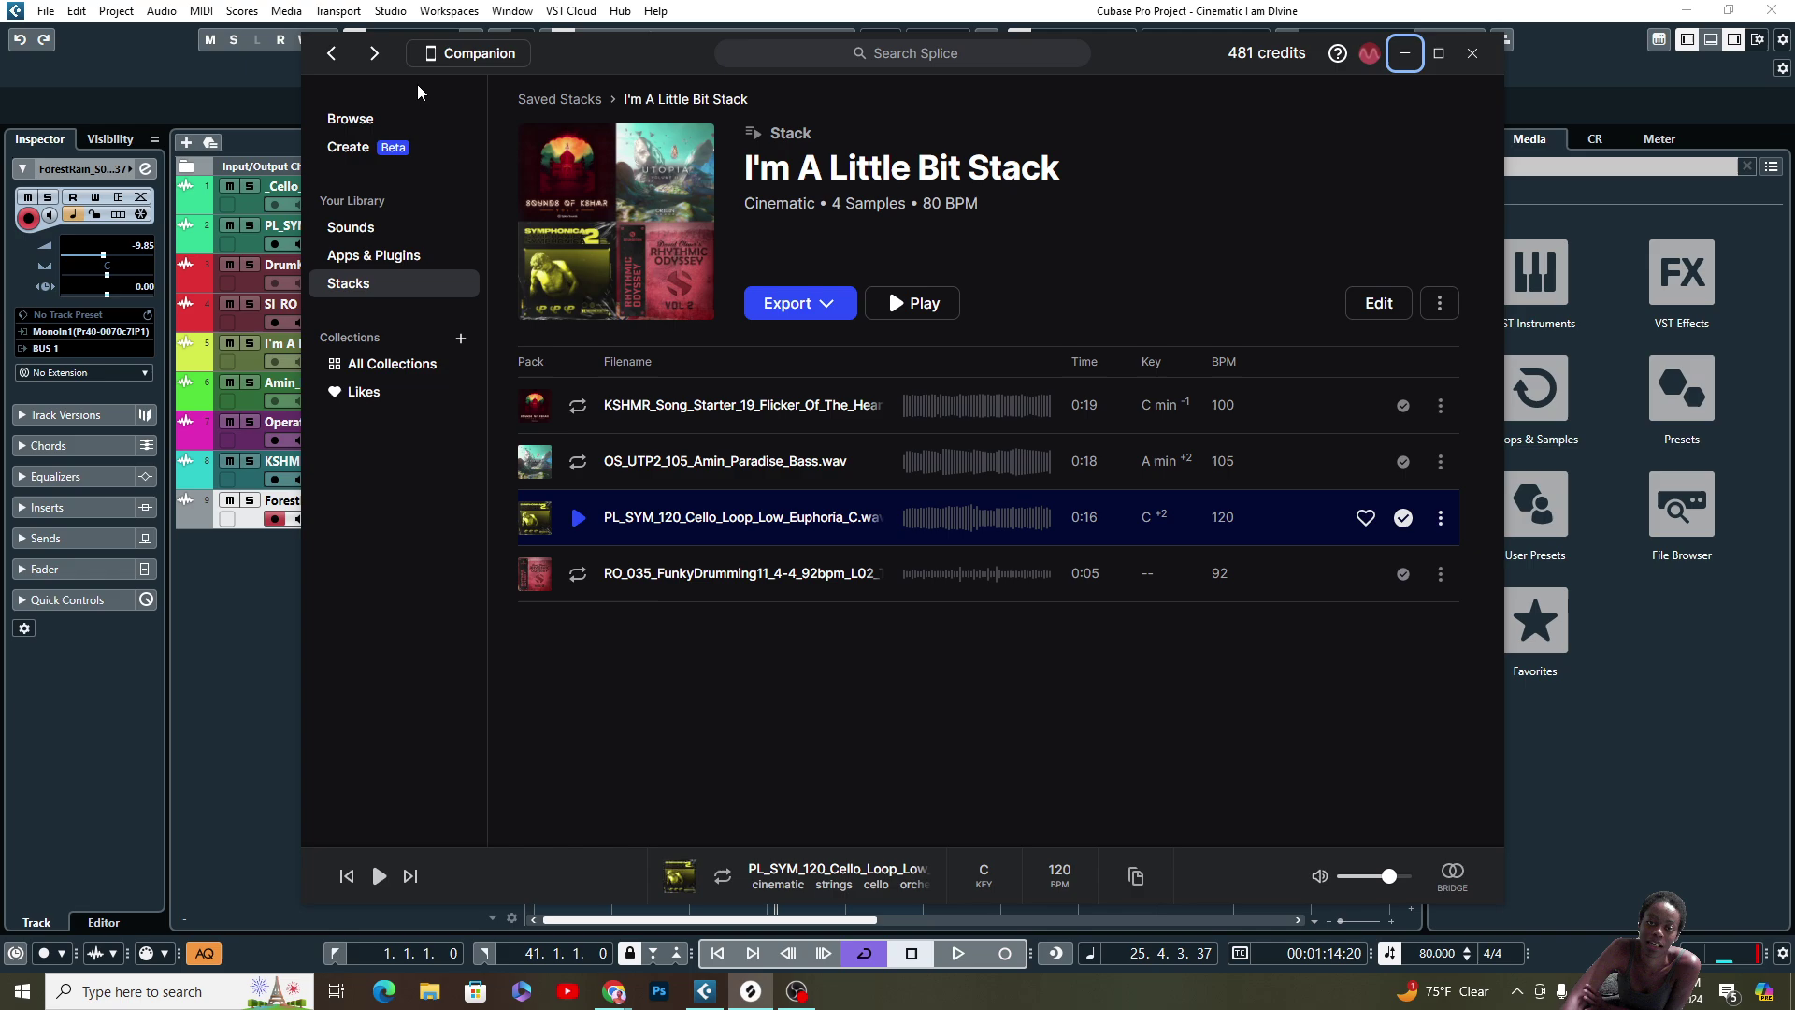
pyautogui.click(373, 229)
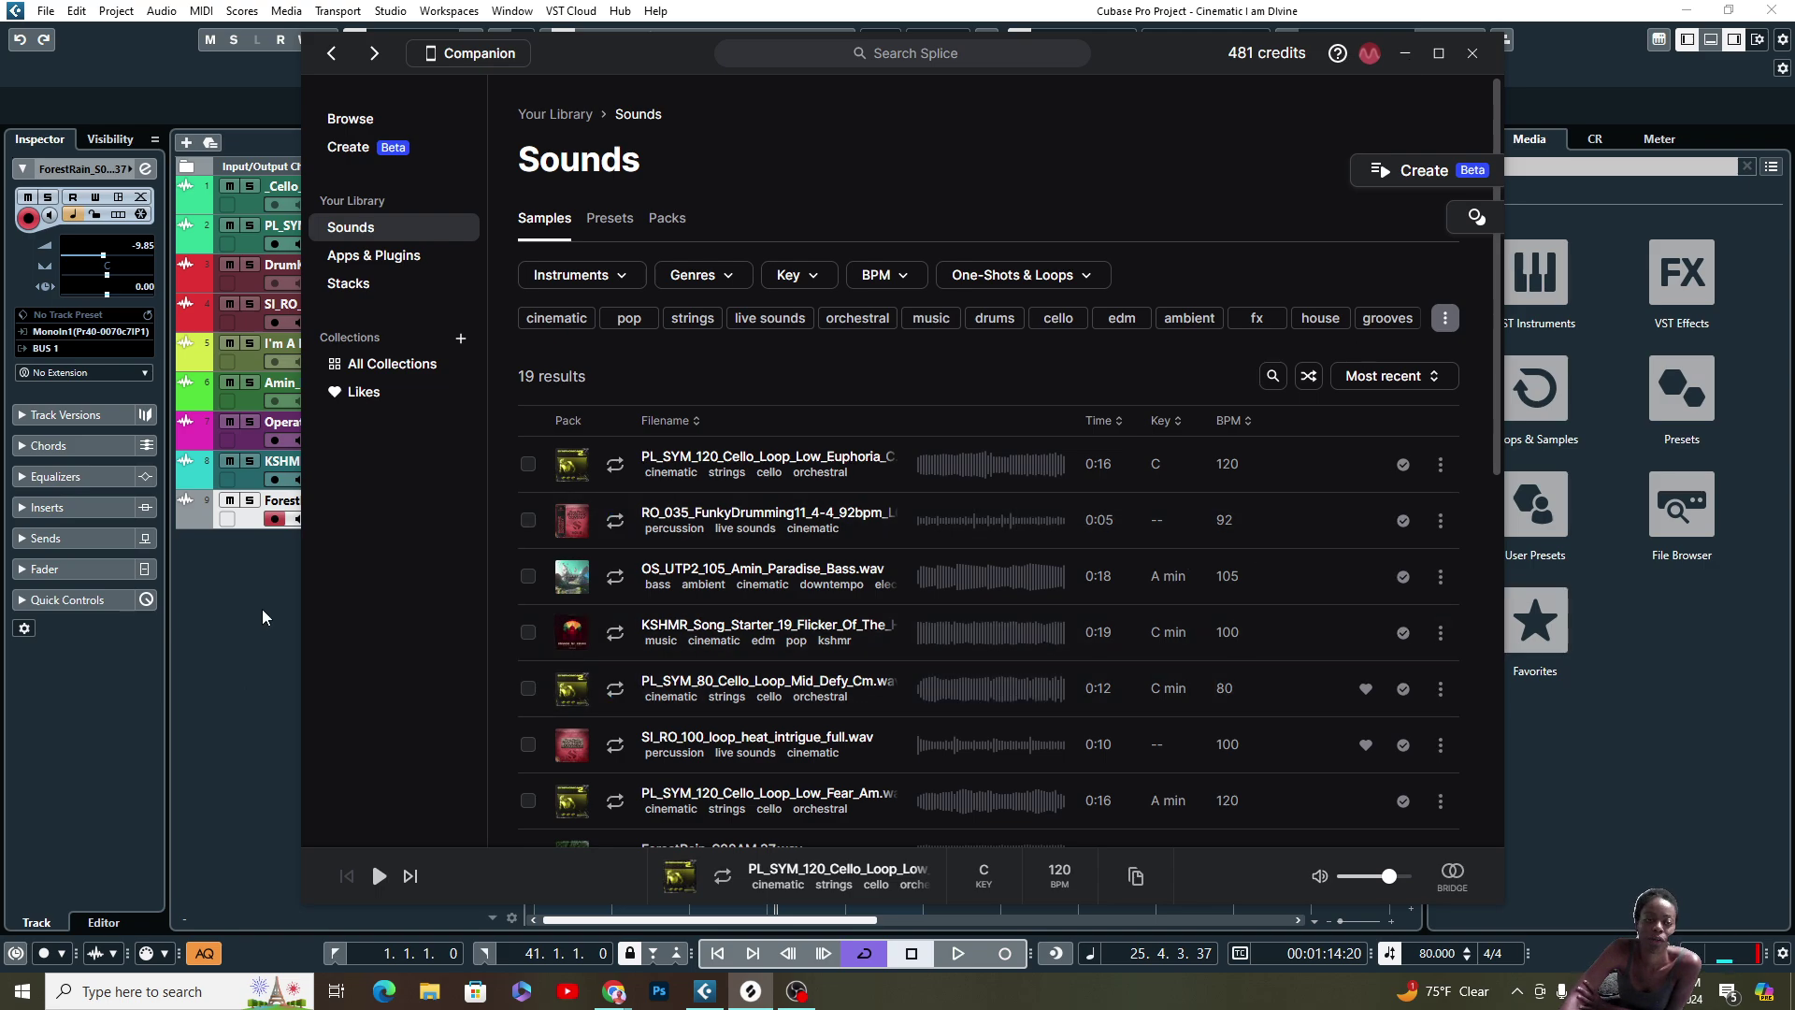
pyautogui.click(1602, 747)
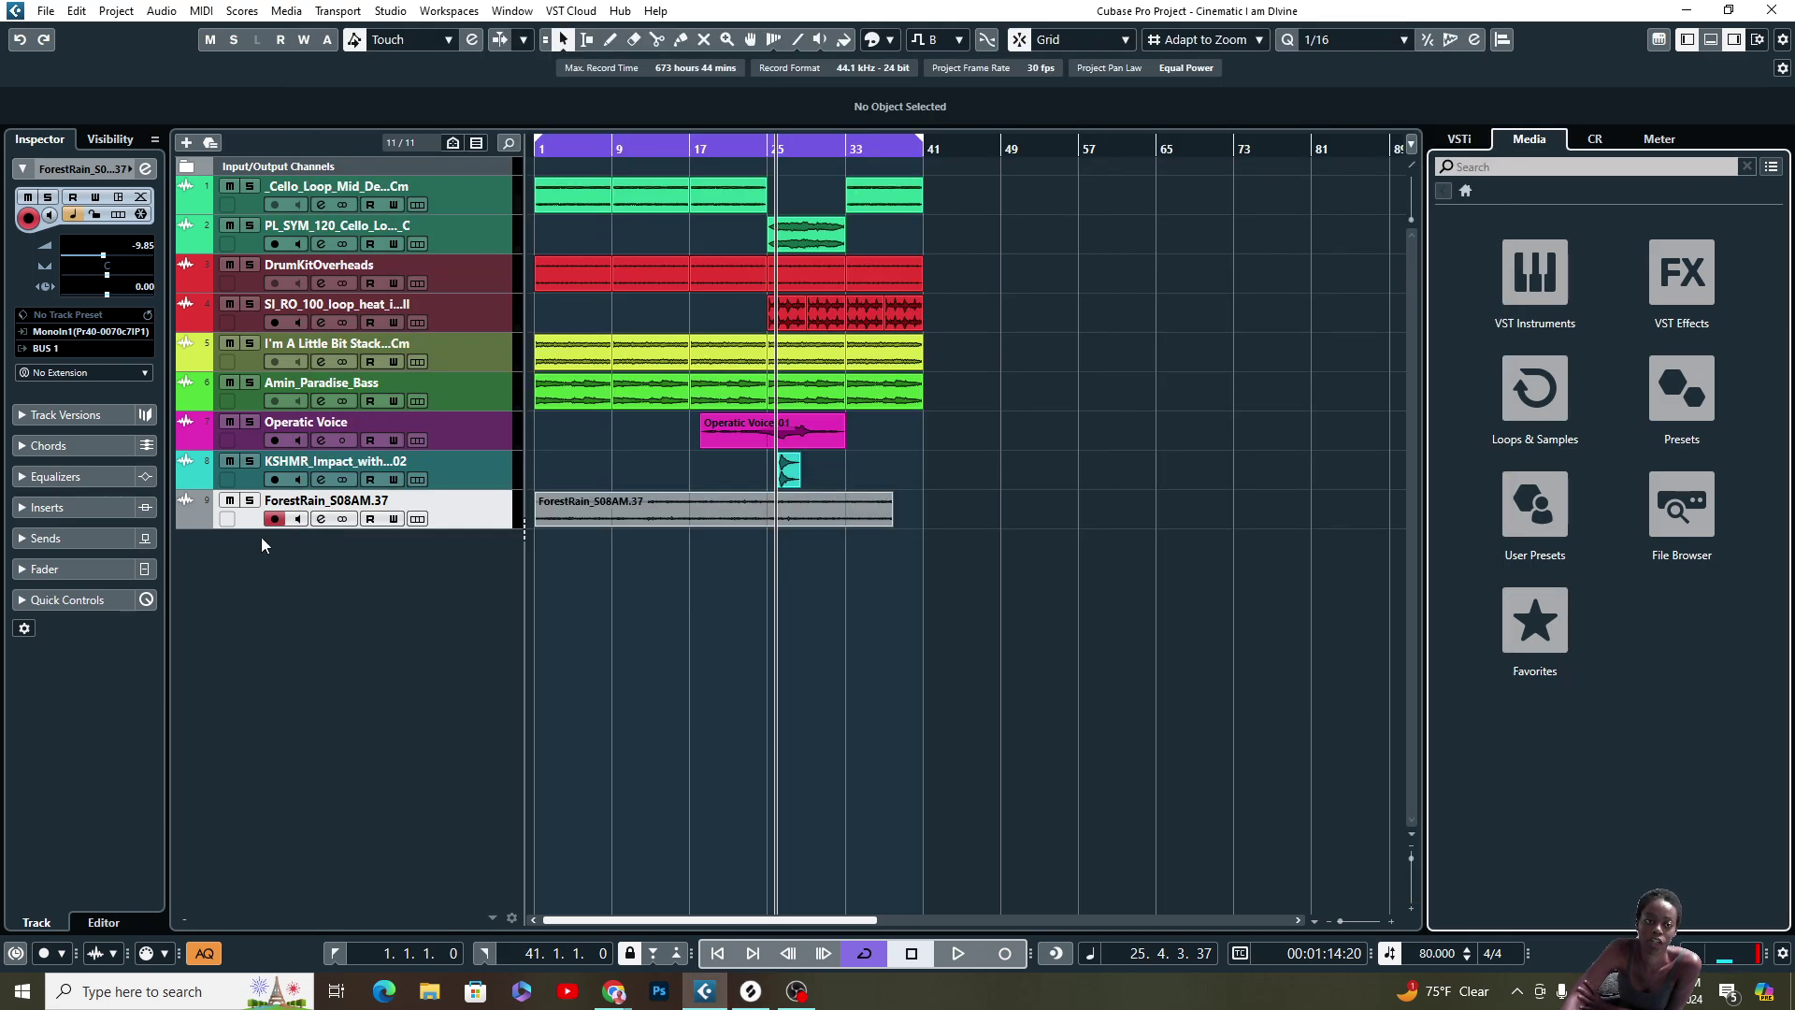
# - Add an empty MIDI track, MIDI 01, as track 10 below ForestRain
pyautogui.rightClick(323, 599)
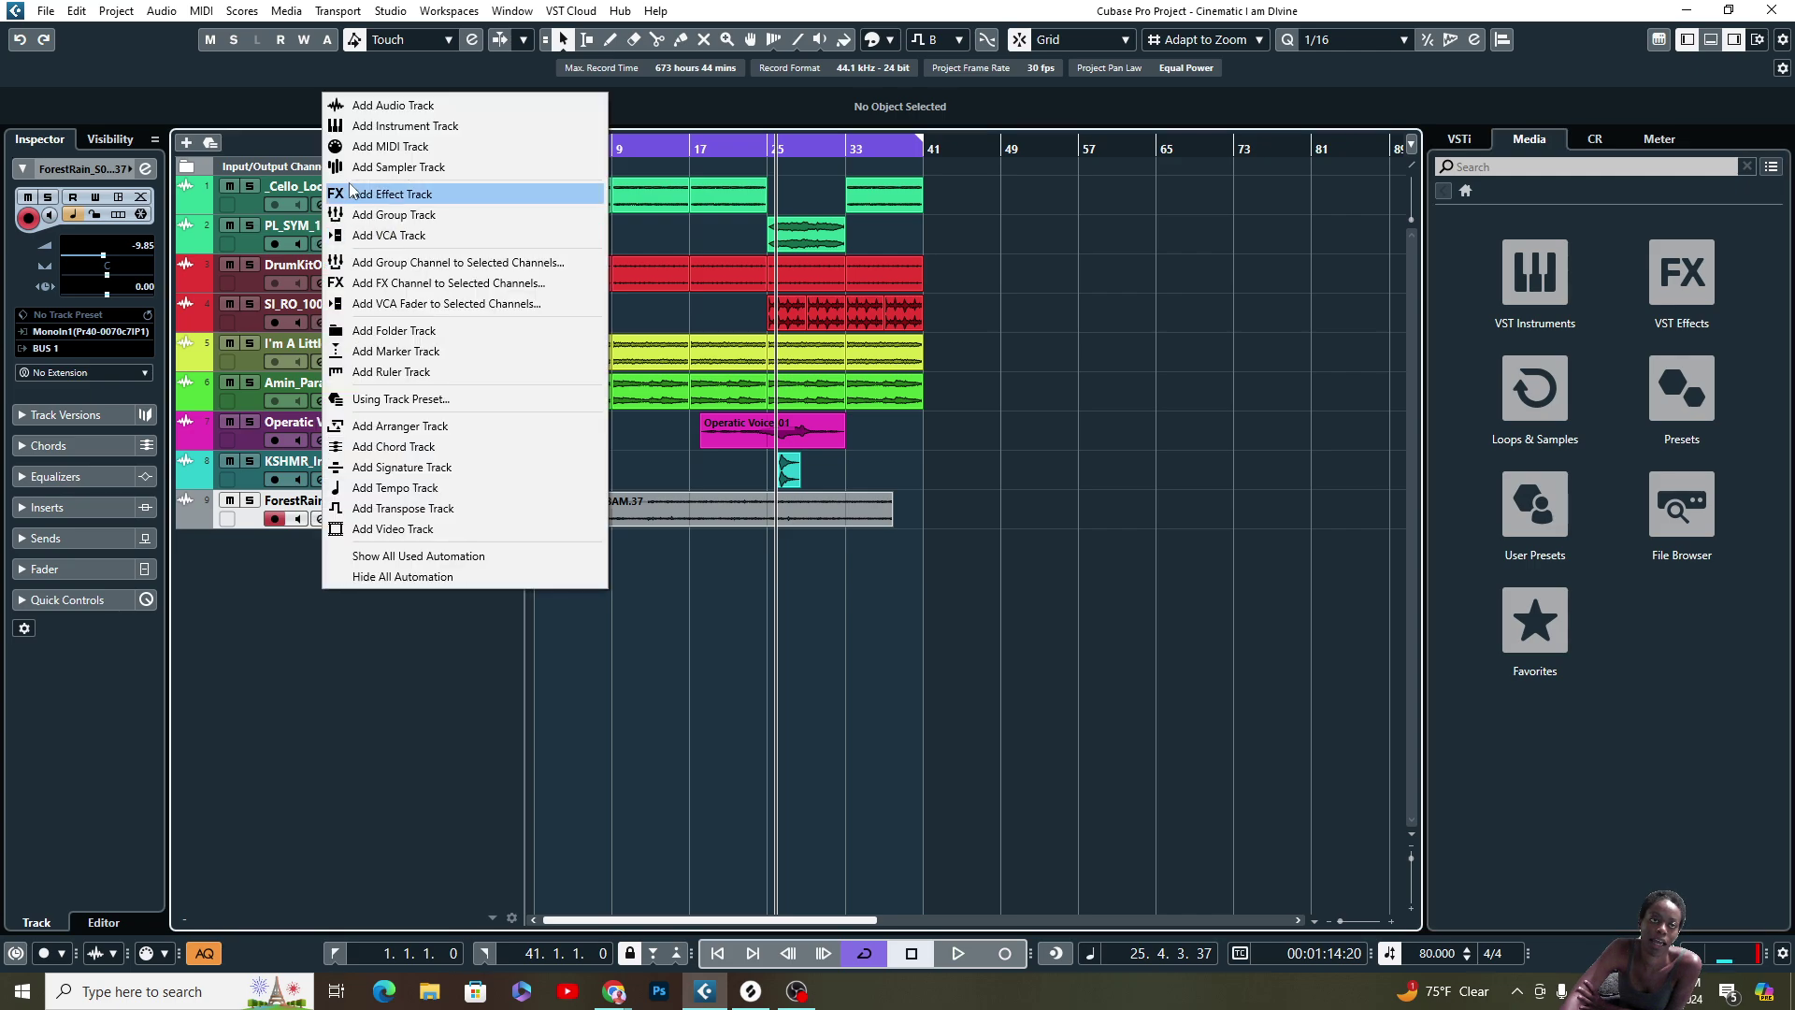
pyautogui.click(381, 147)
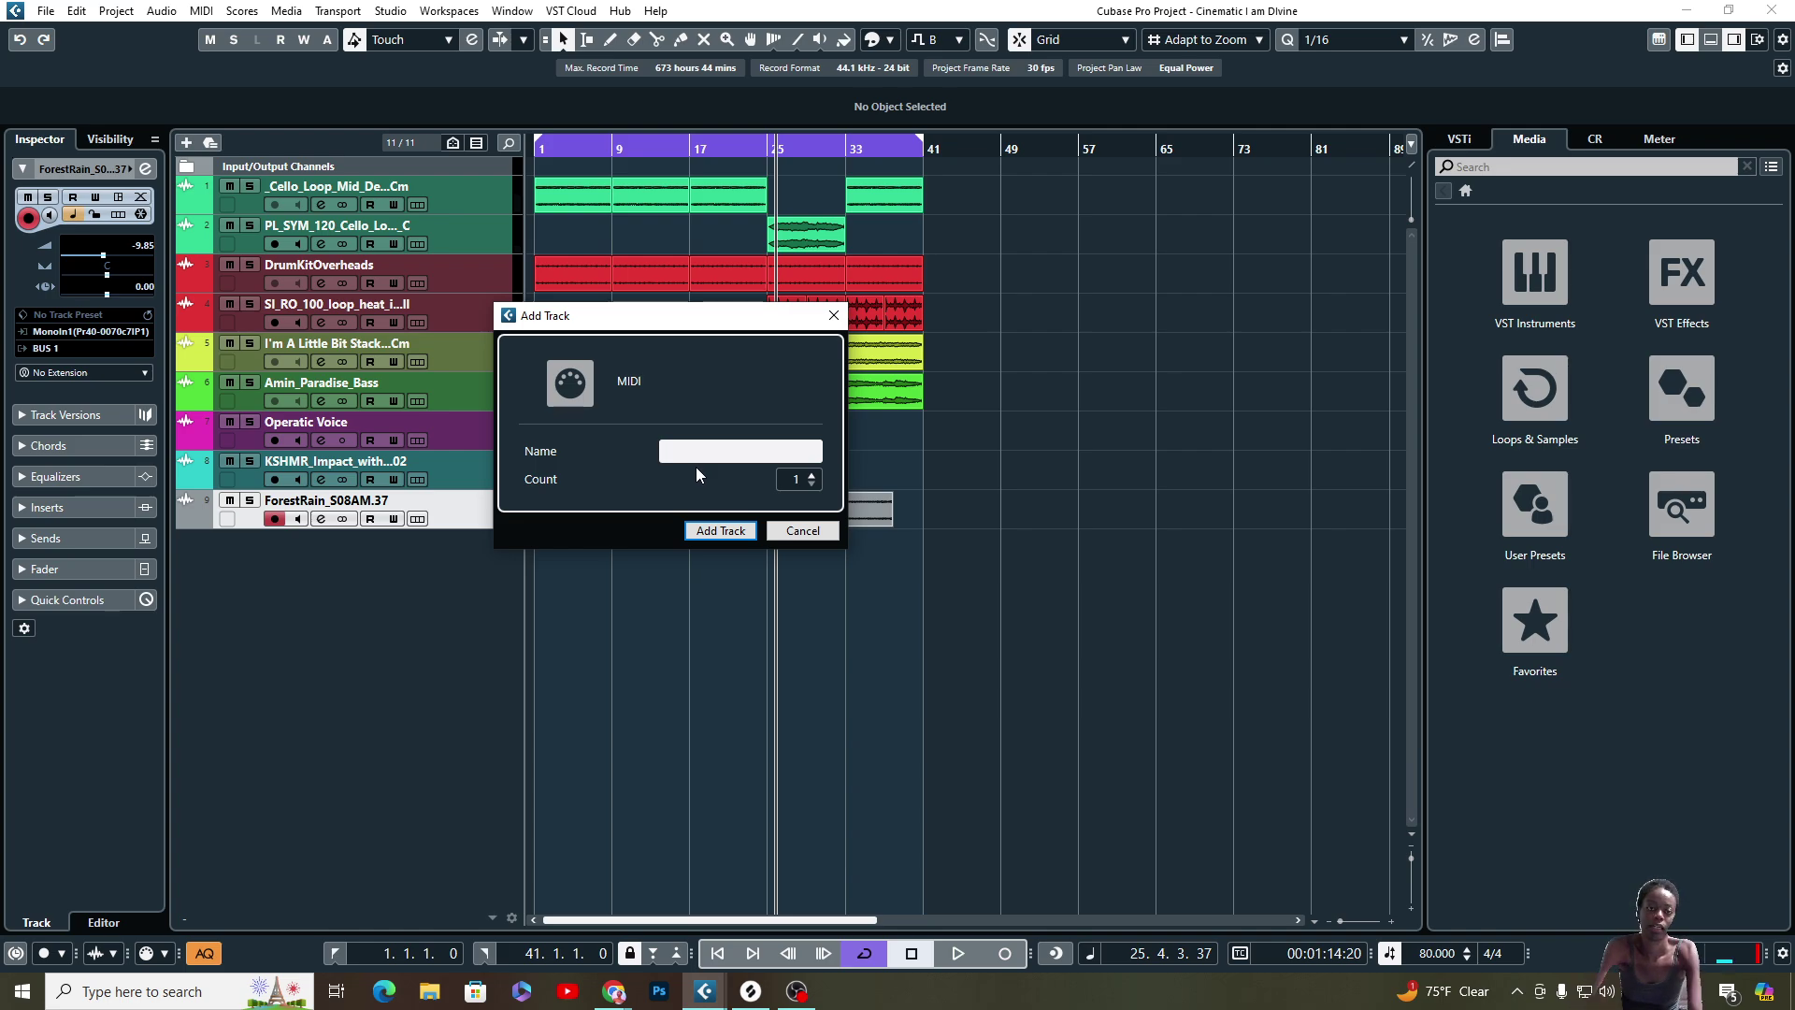
pyautogui.press('super')
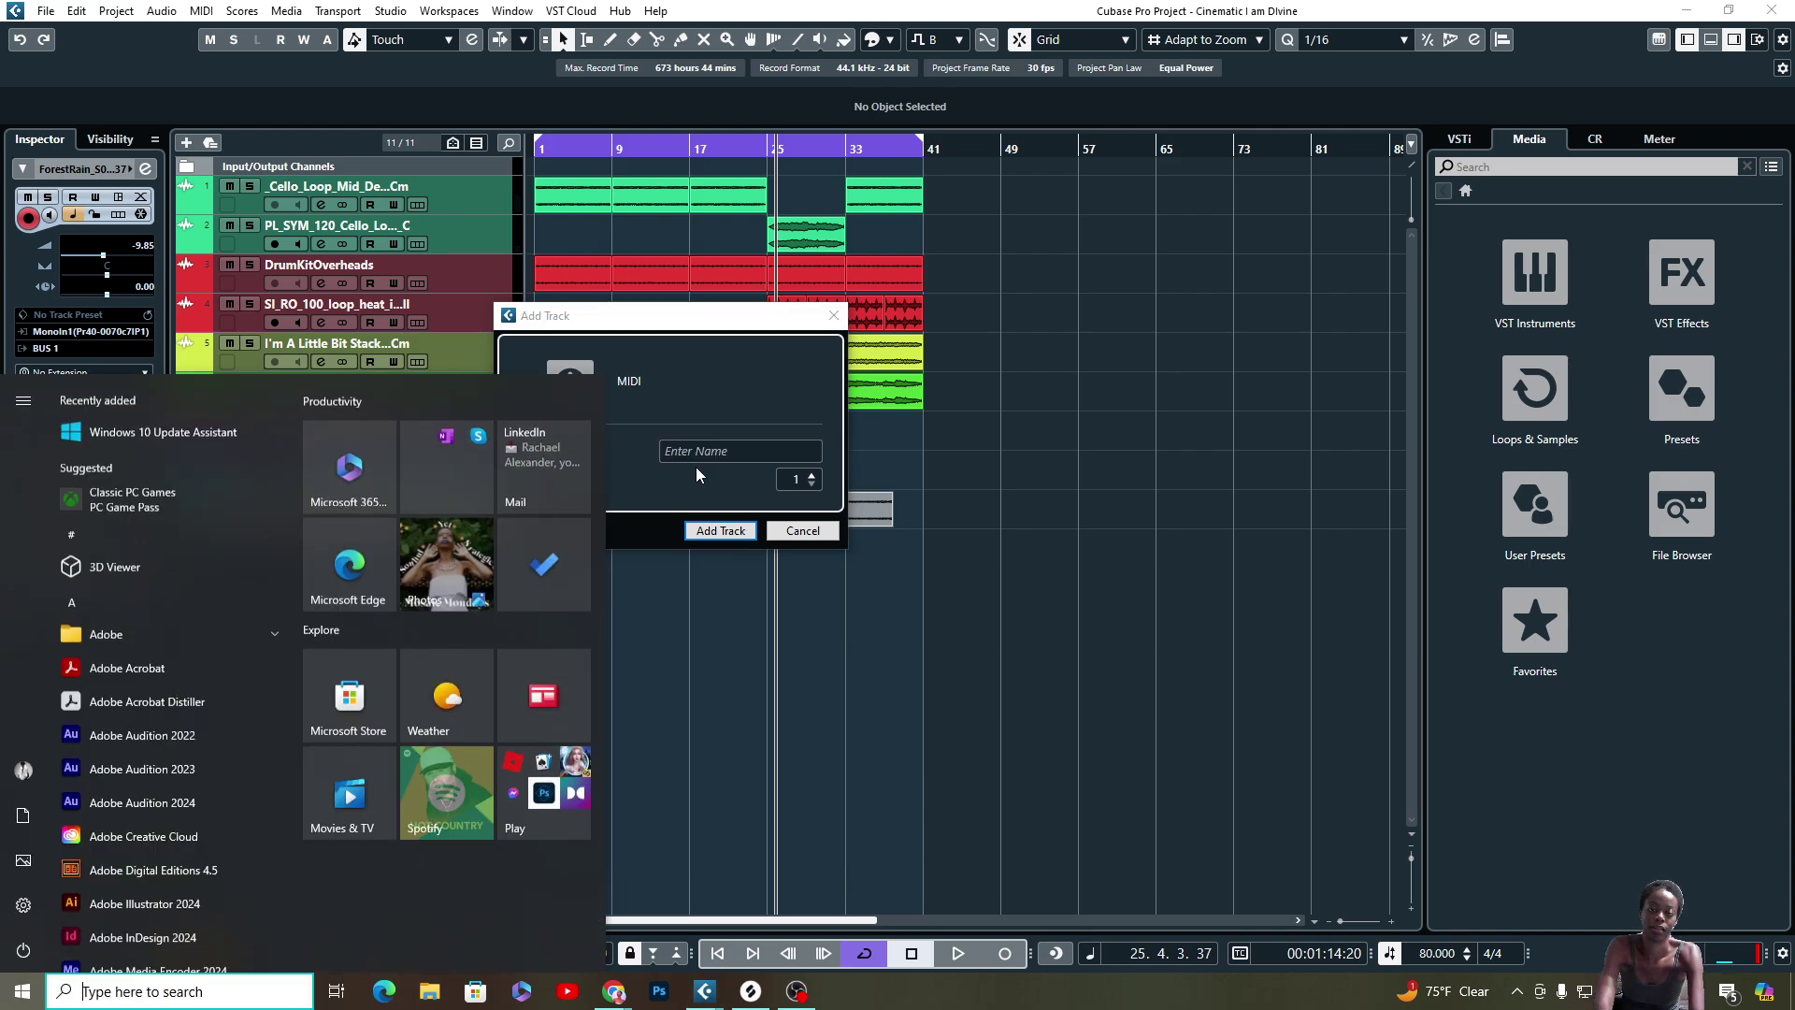
pyautogui.press('super')
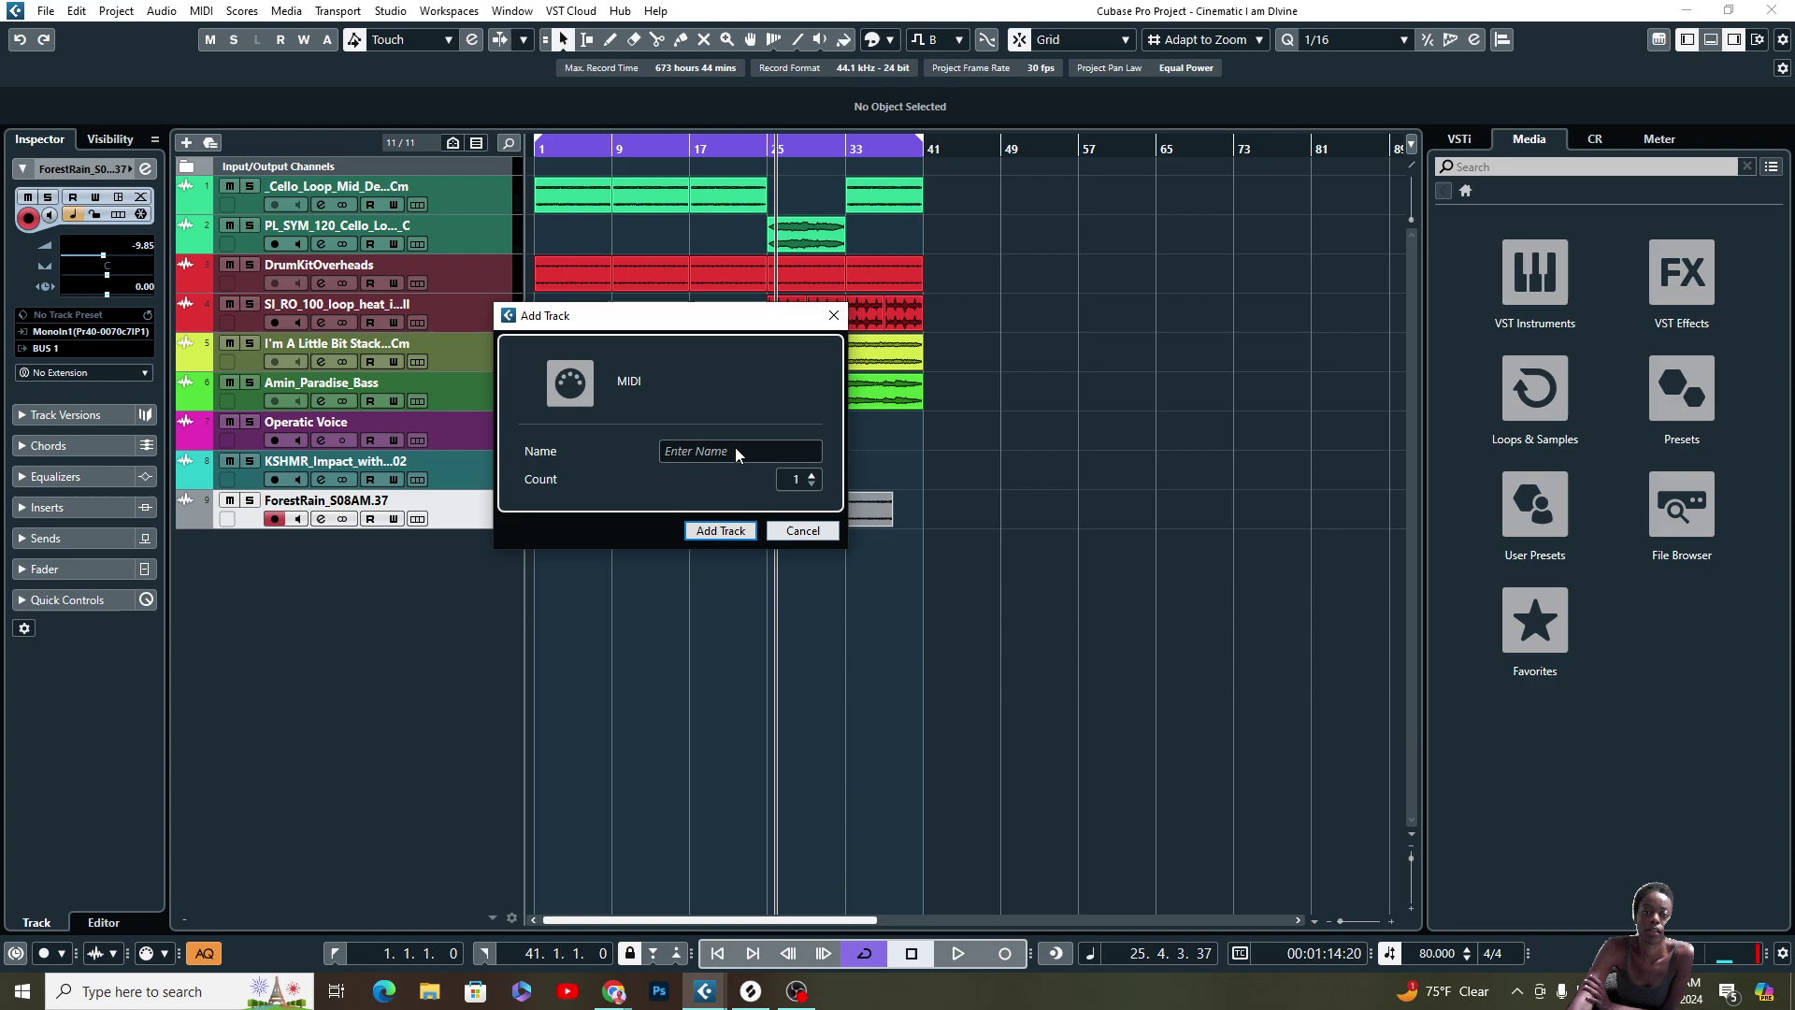
pyautogui.click(737, 450)
pyautogui.click(741, 532)
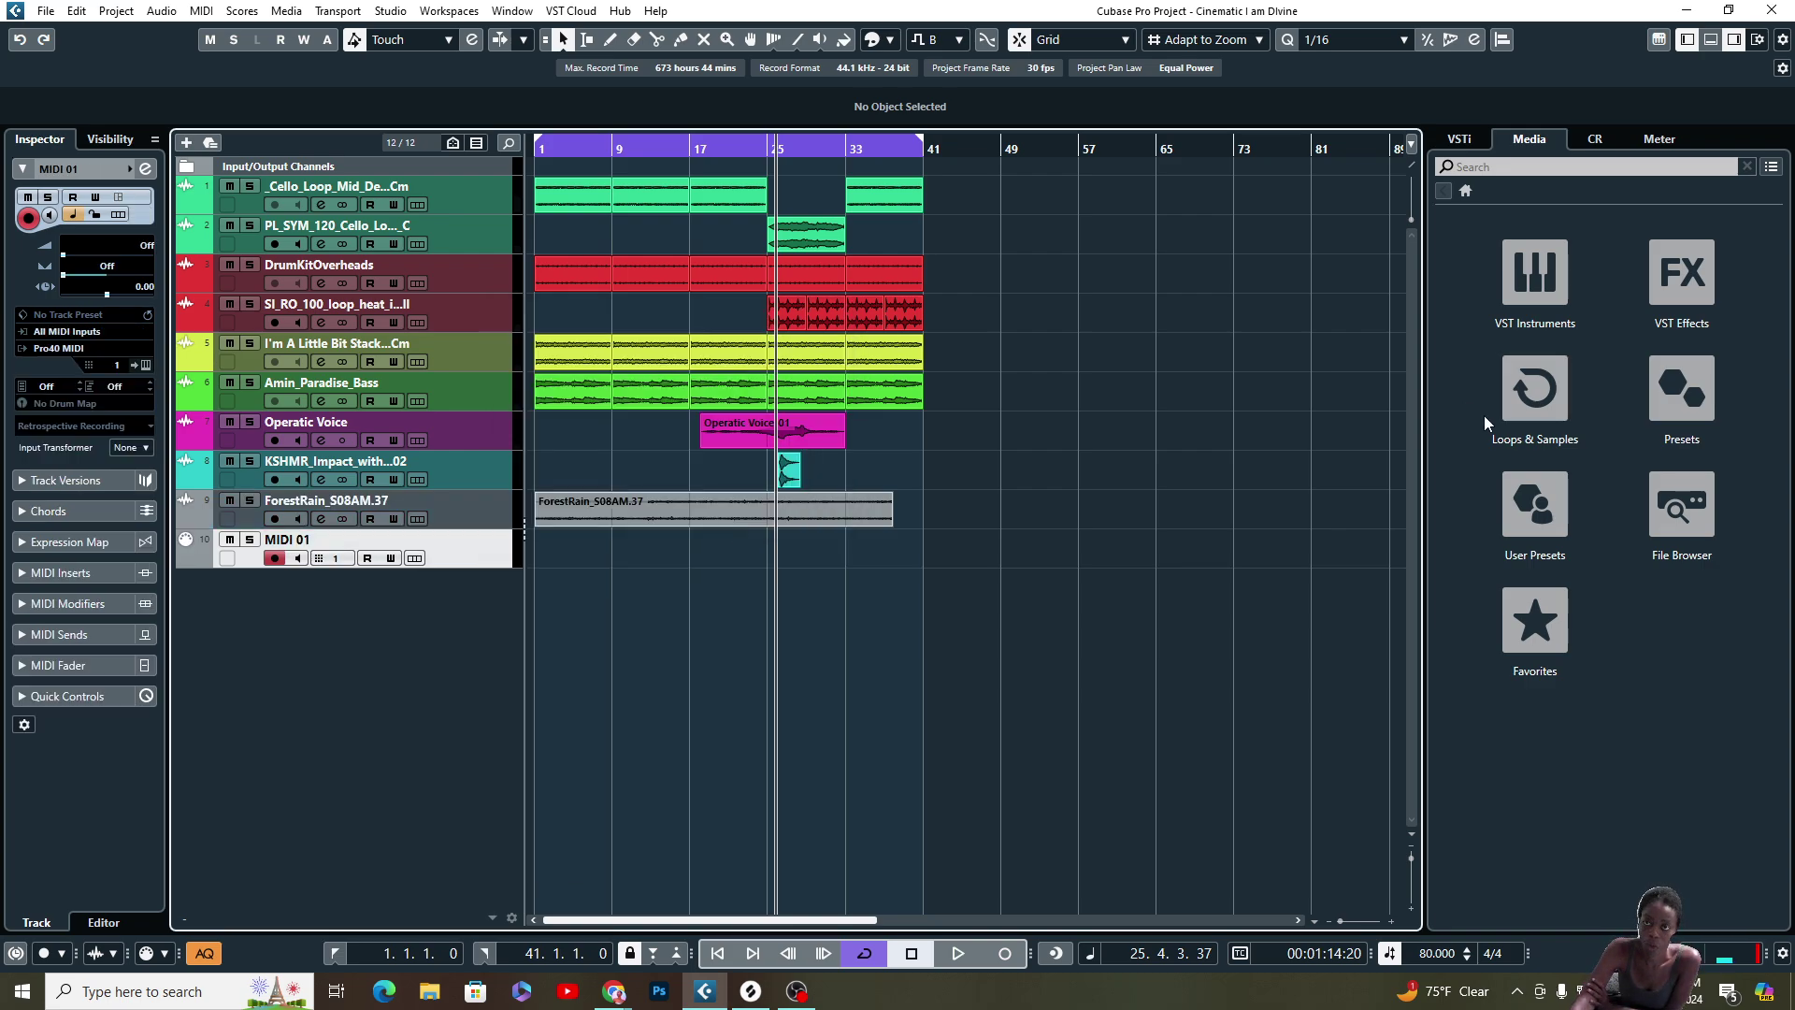
# - Drag Splice Bridge from Media > VST Instruments into the track list, creating Splice Bridge 01 above MIDI 01
pyautogui.click(1551, 283)
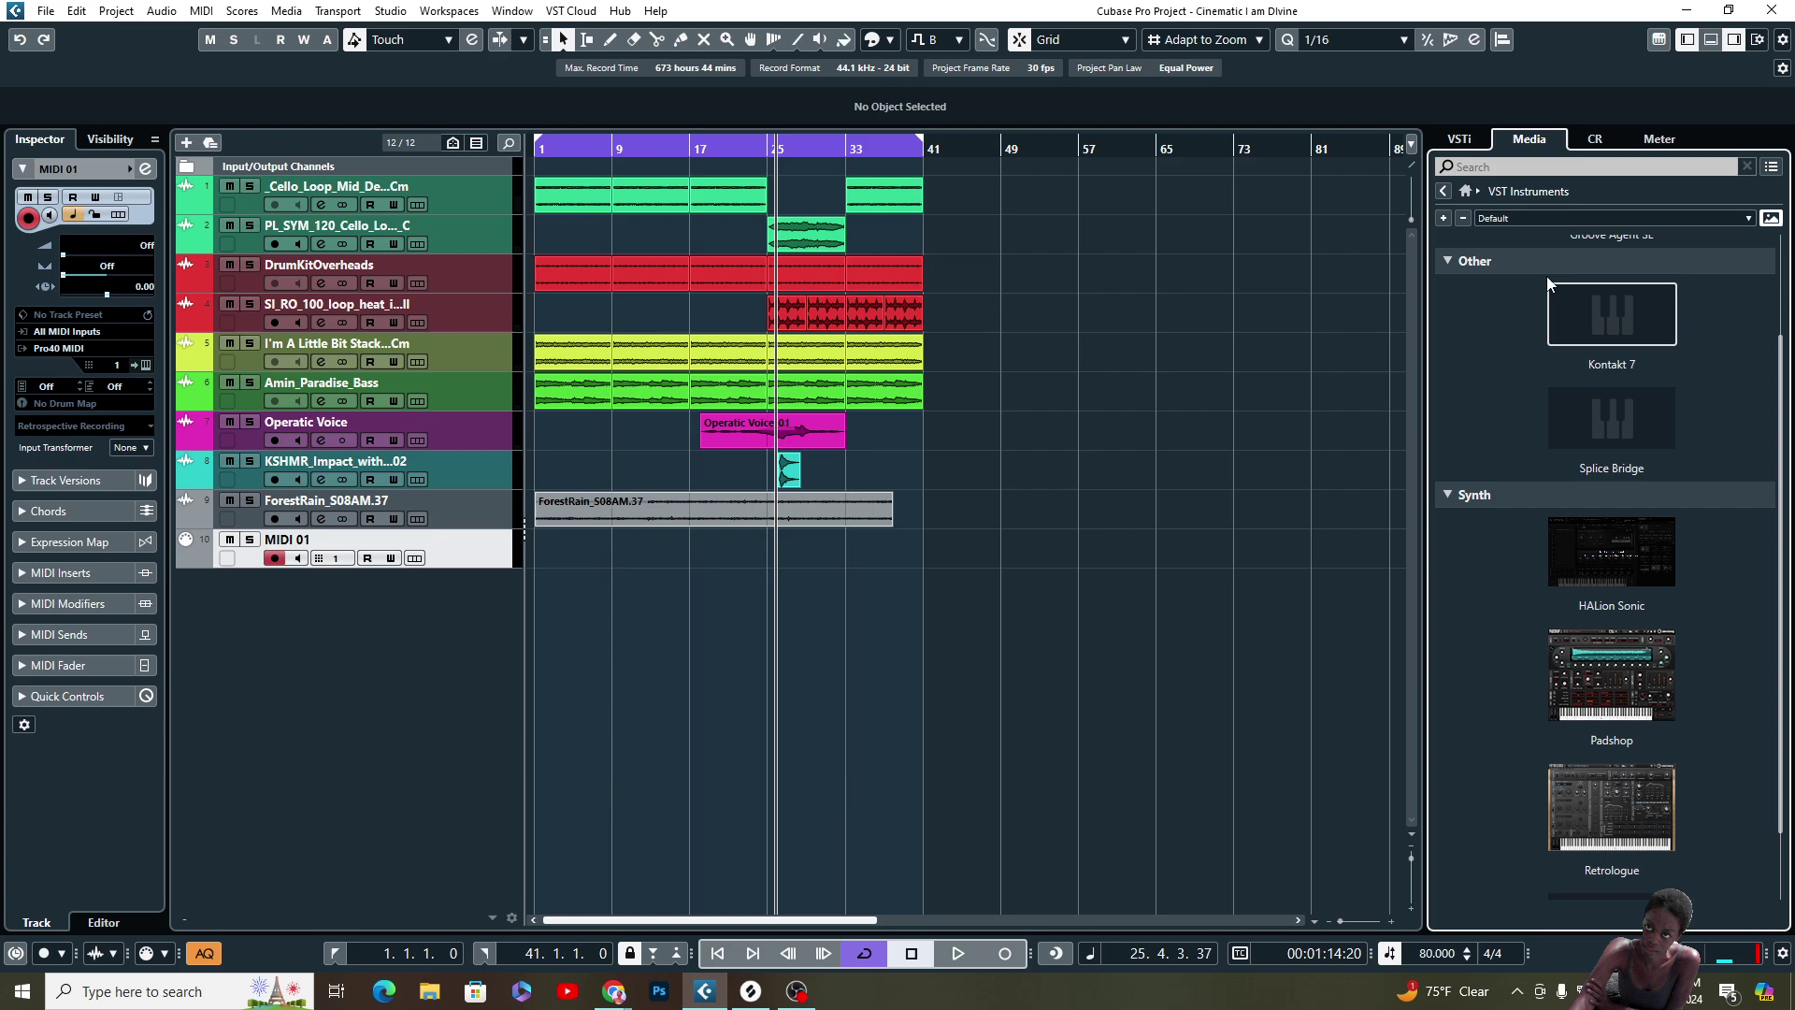
pyautogui.click(1548, 280)
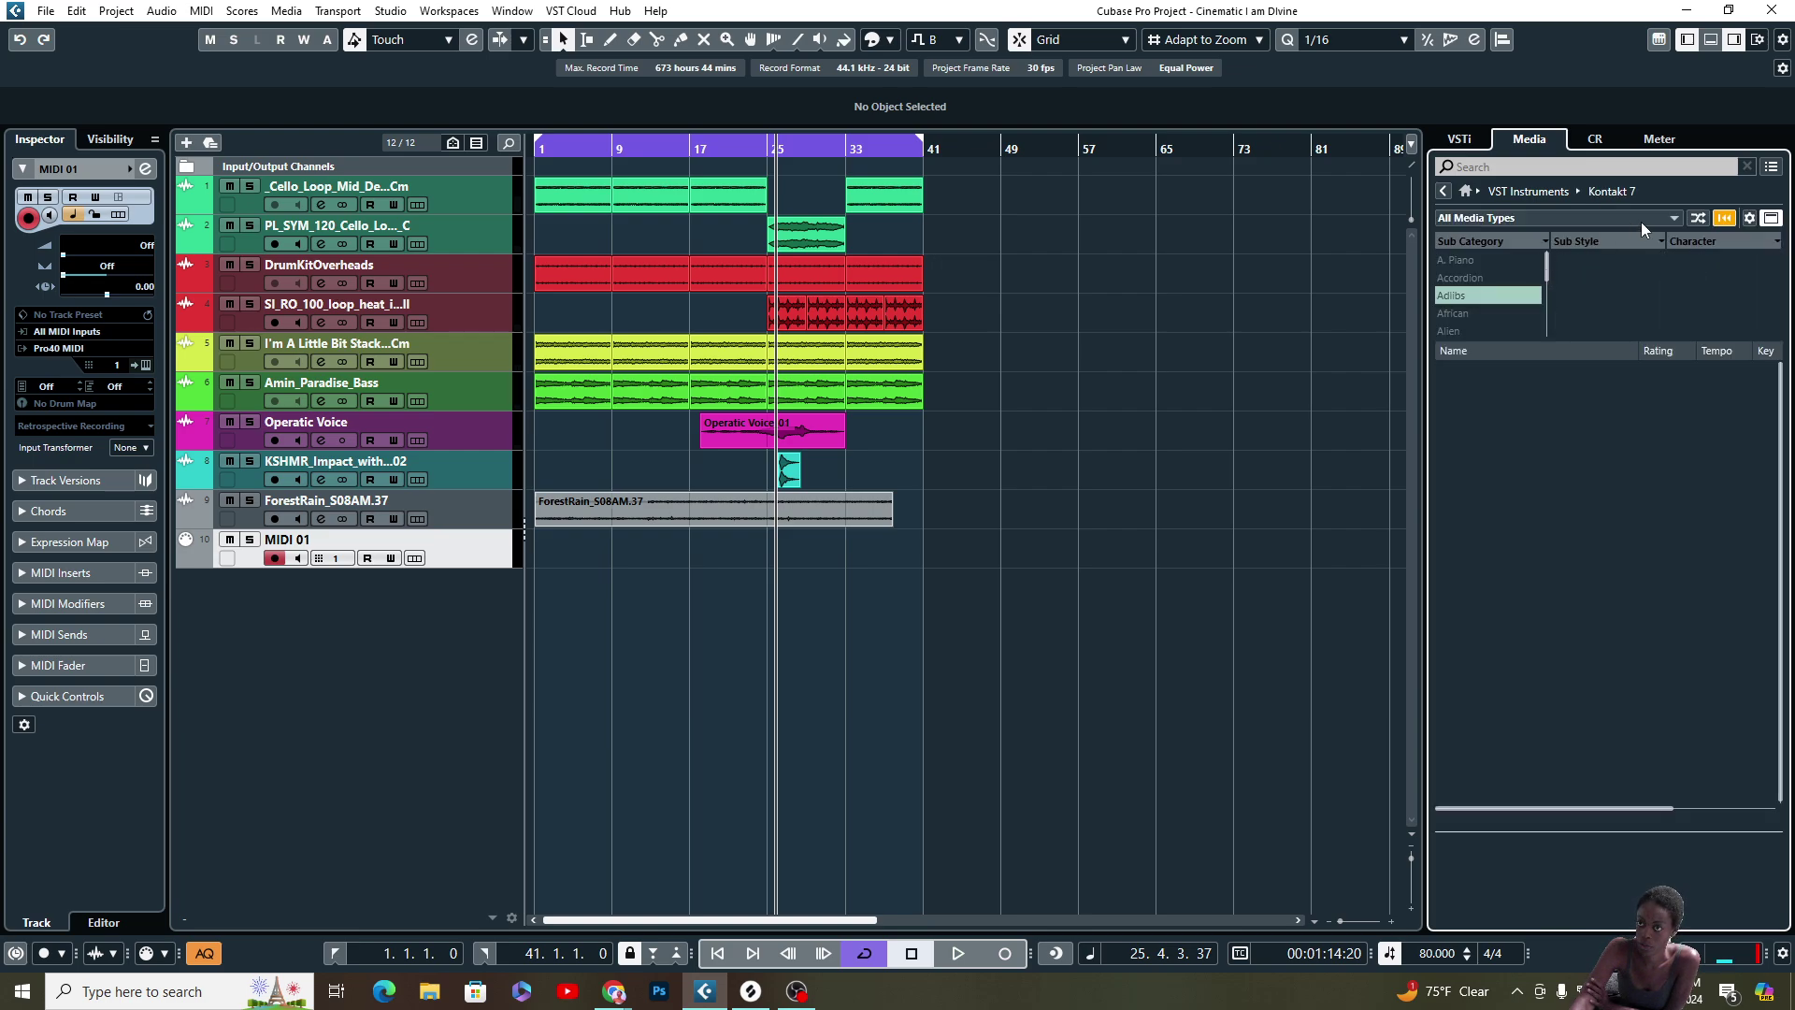
pyautogui.click(1533, 194)
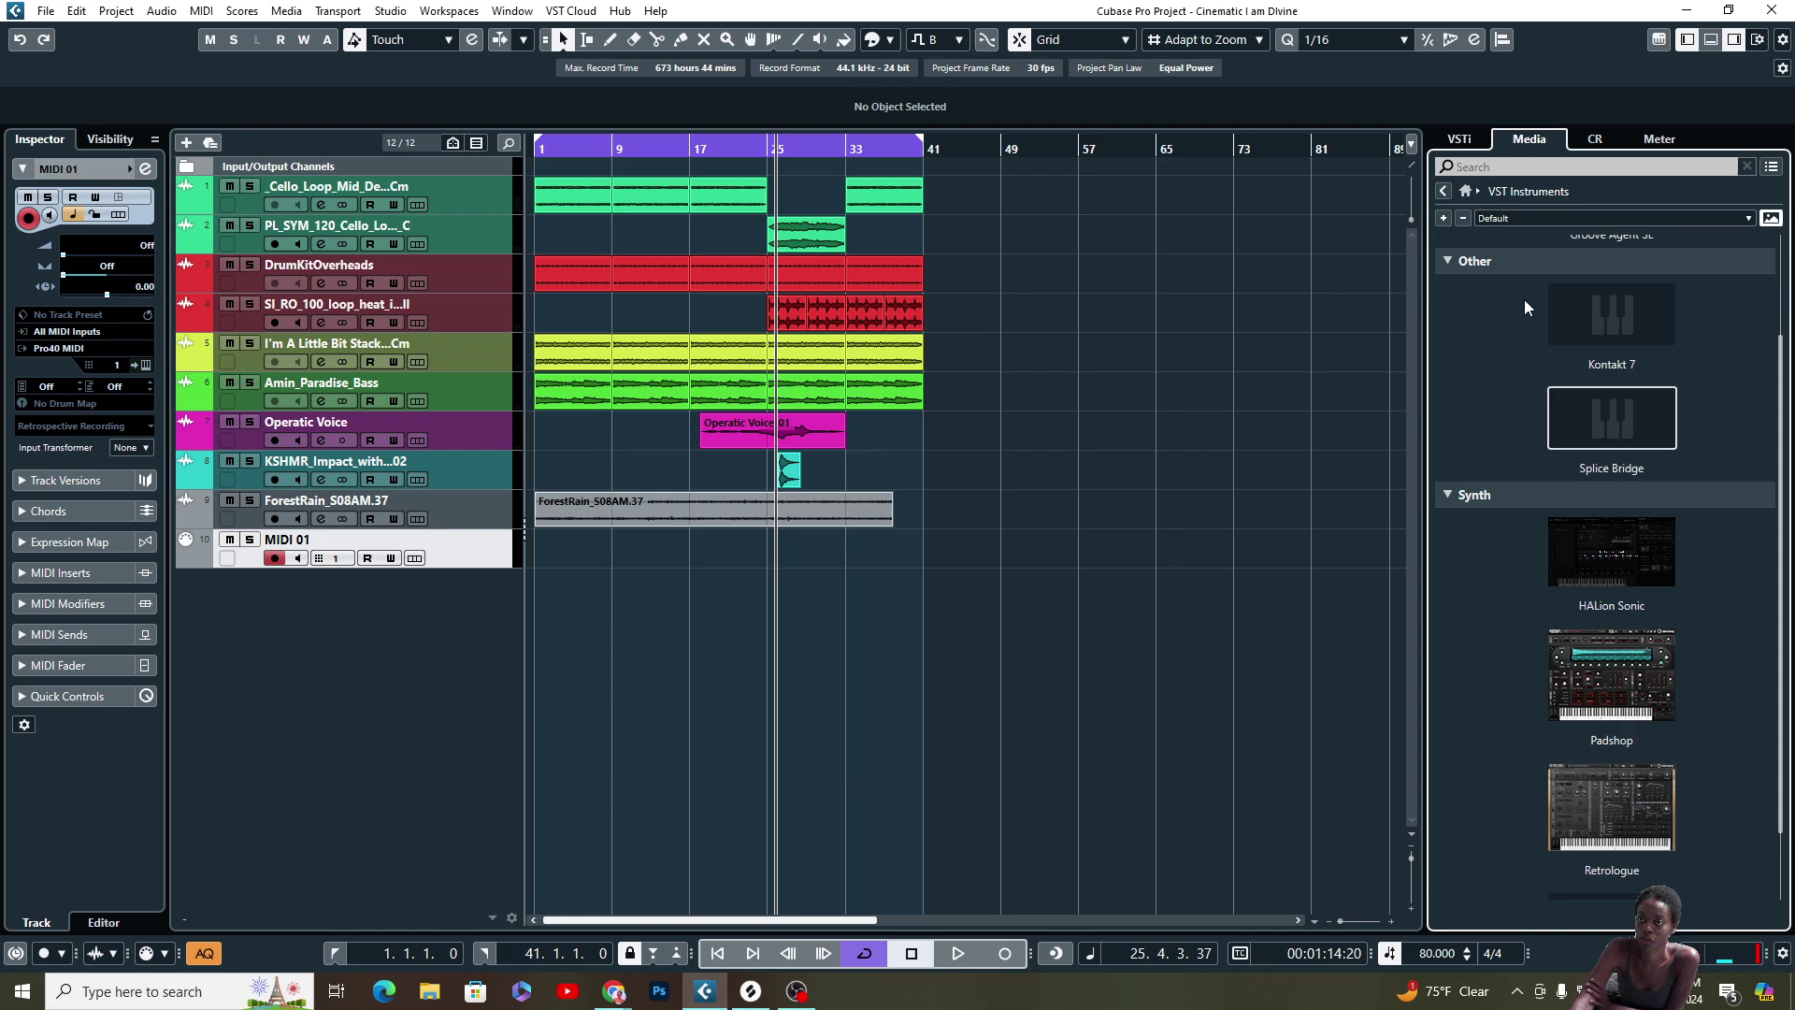
pyautogui.click(1444, 191)
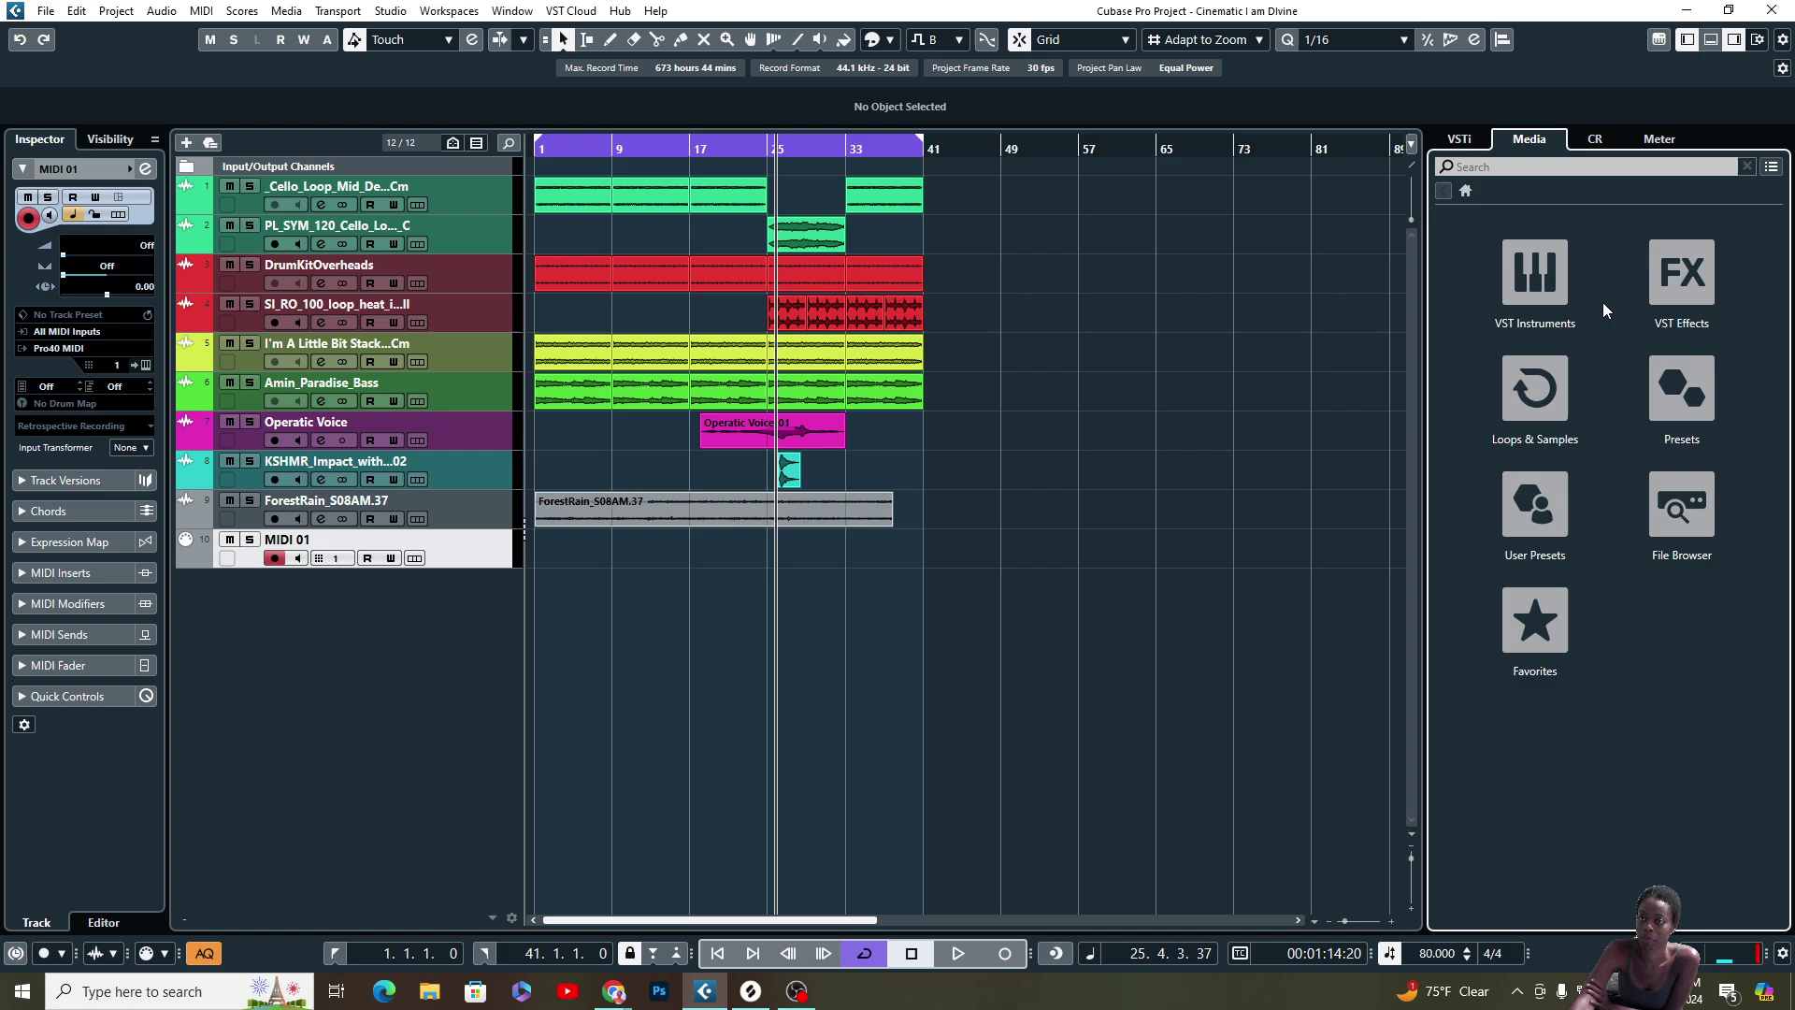
pyautogui.click(1542, 267)
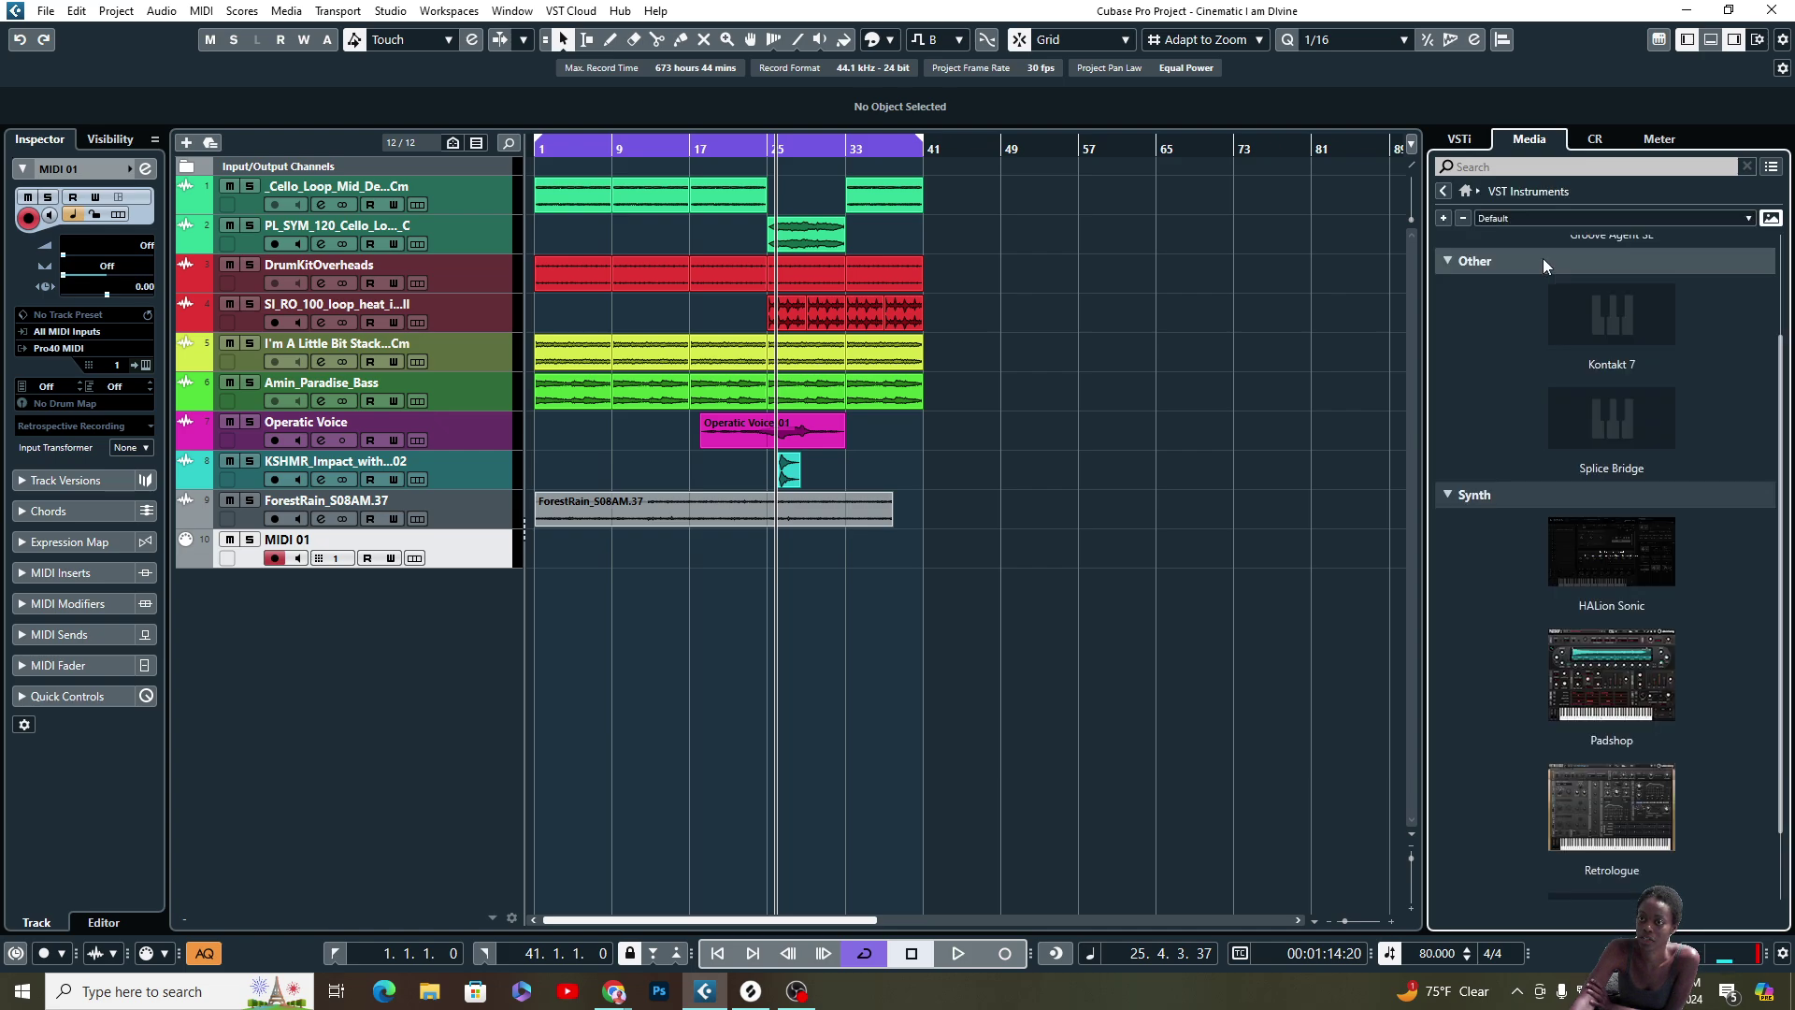
pyautogui.moveTo(1618, 435); pyautogui.dragTo(495, 537)
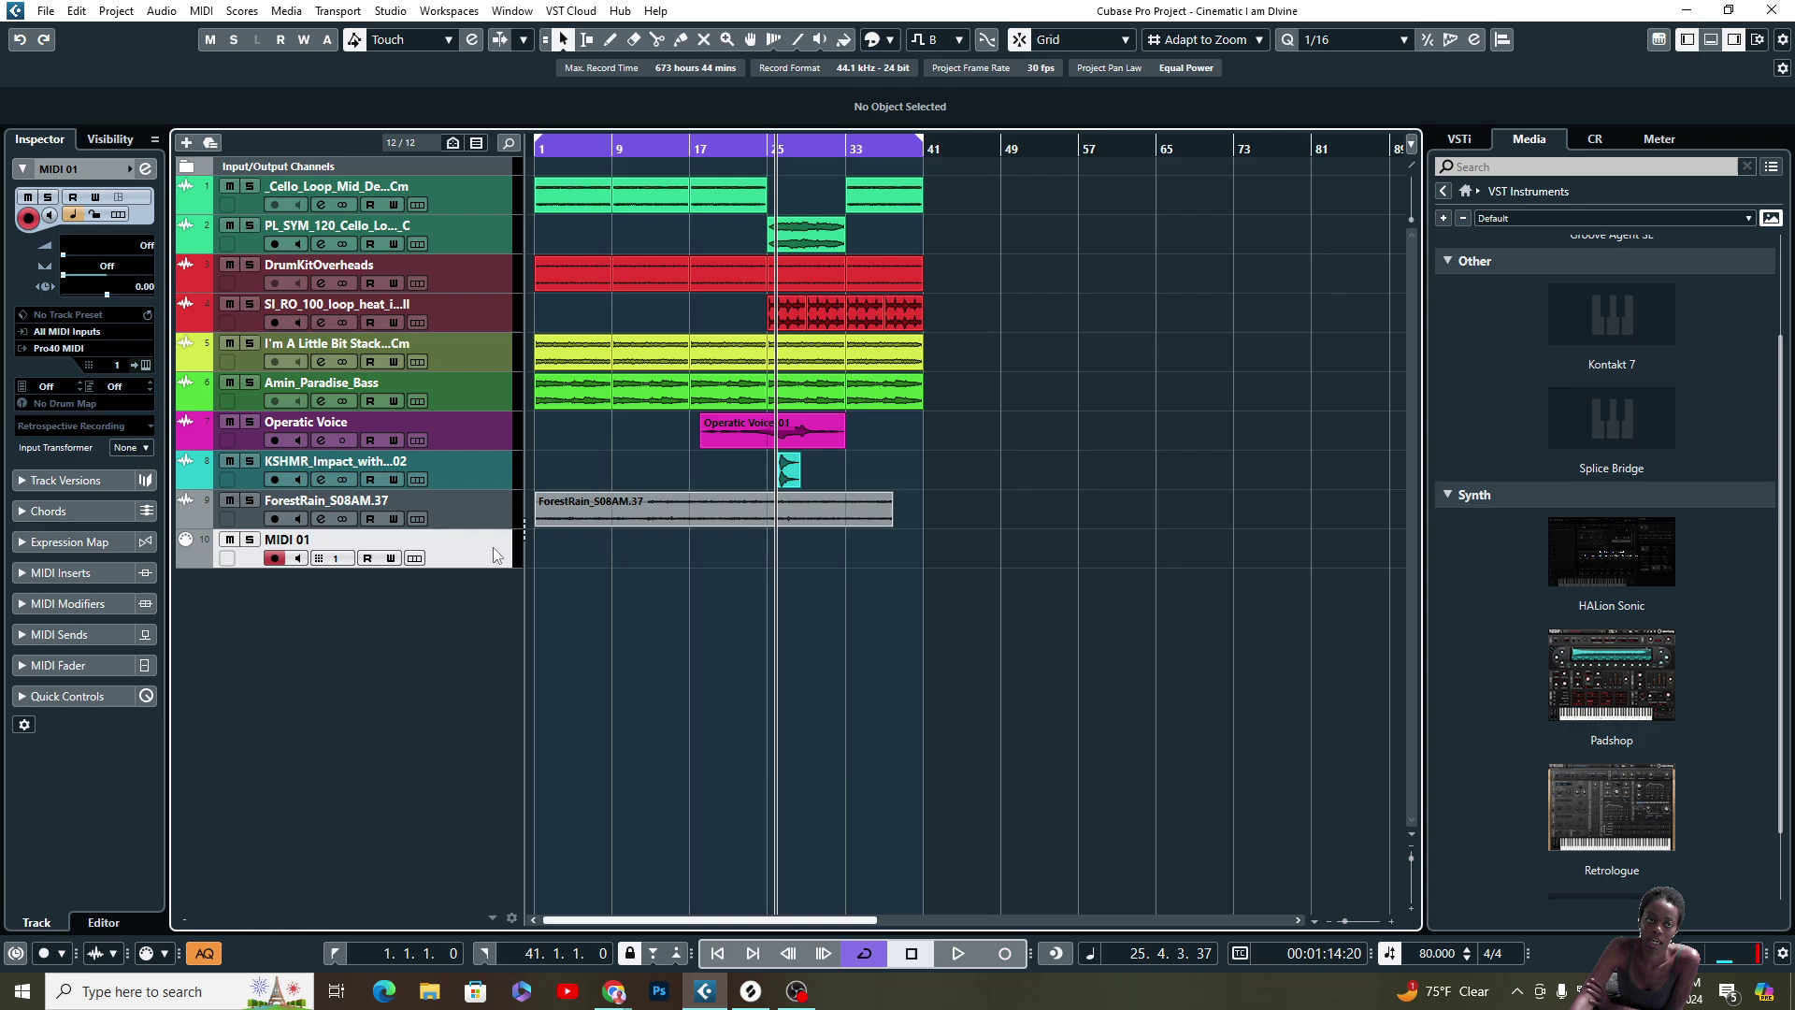
pyautogui.moveTo(1641, 407); pyautogui.dragTo(454, 552)
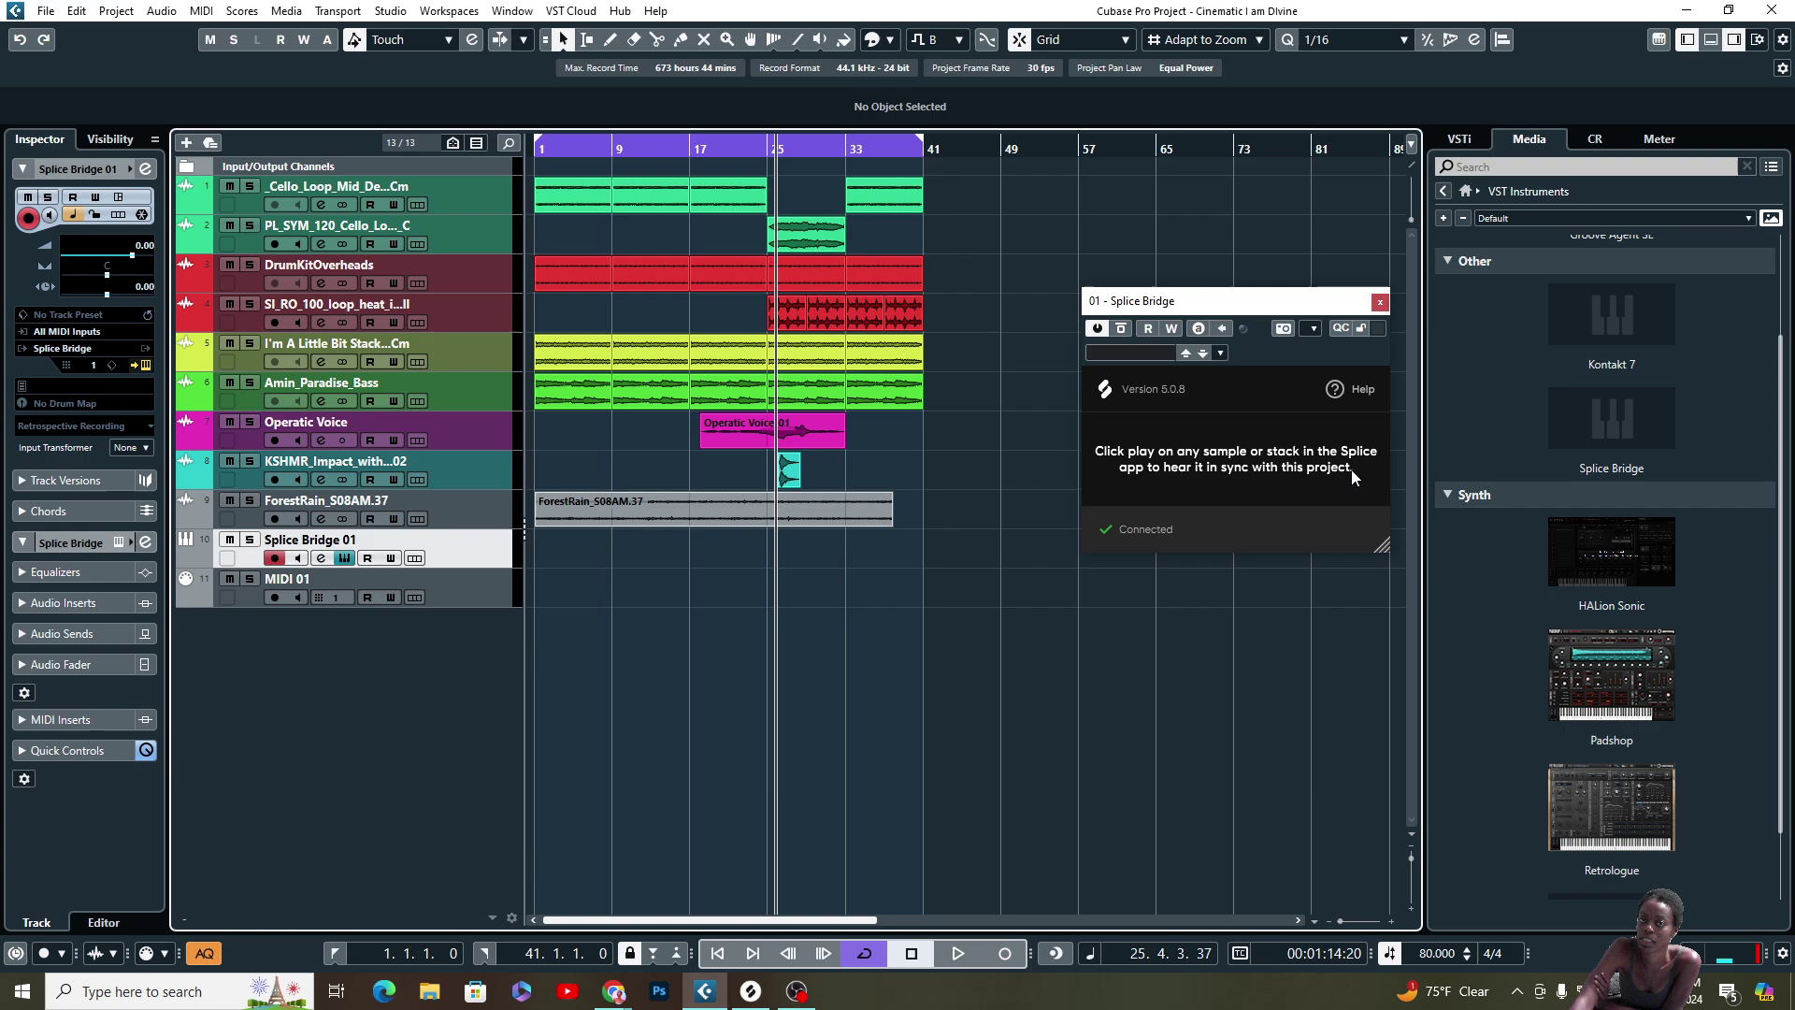
# - Zoom the arrangement out slightly and mute the SI_RO_100 loop on track 4
pyautogui.moveTo(804, 345); pyautogui.dragTo(510, 141)
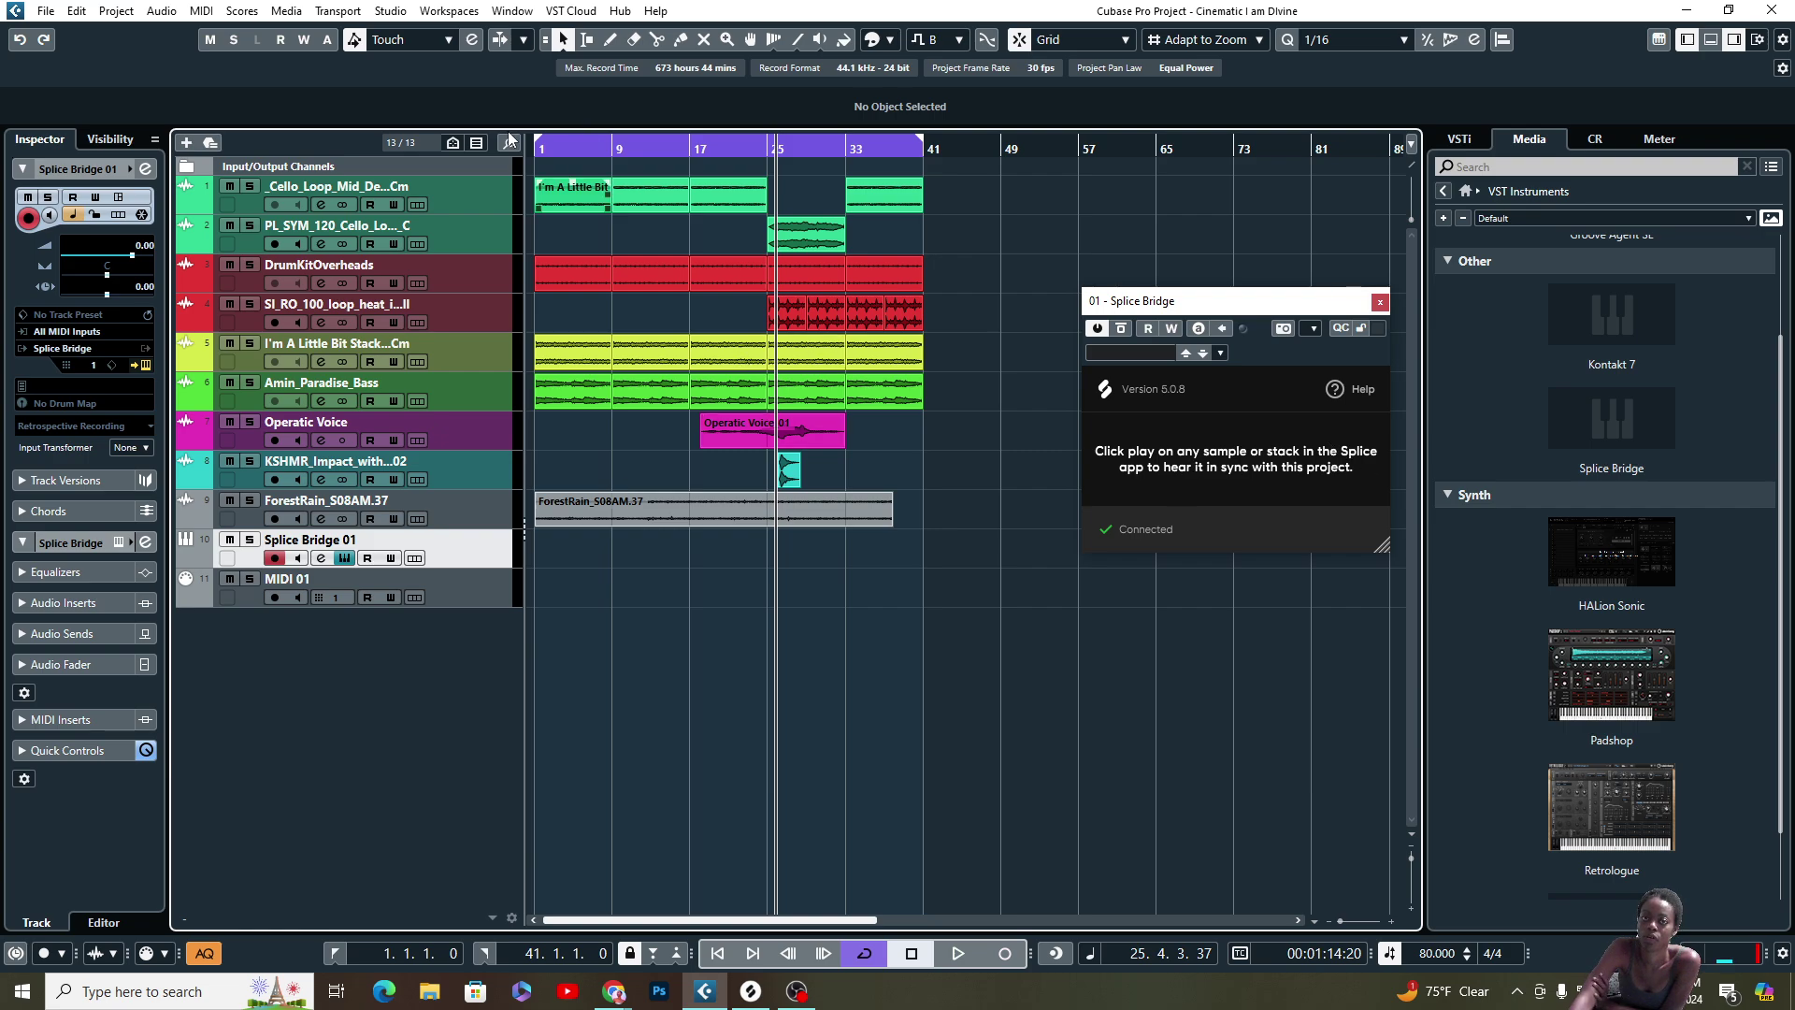
pyautogui.moveTo(774, 164); pyautogui.dragTo(758, 152)
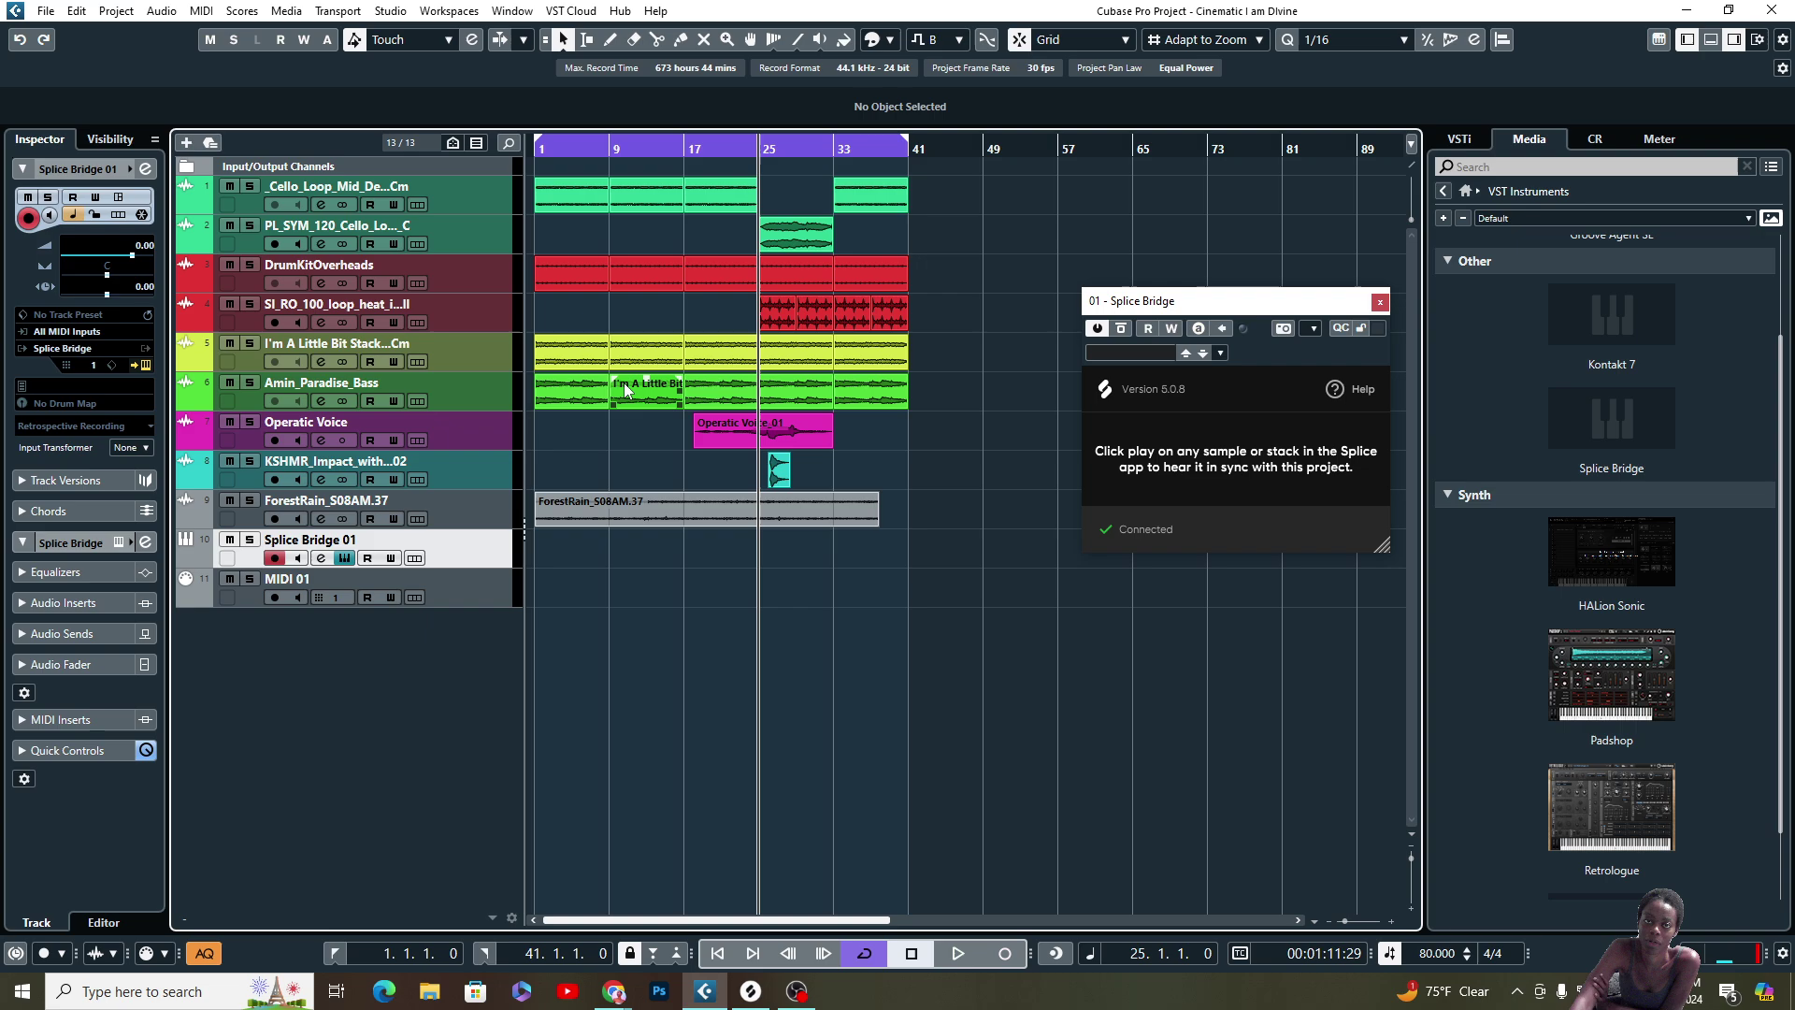
pyautogui.click(229, 305)
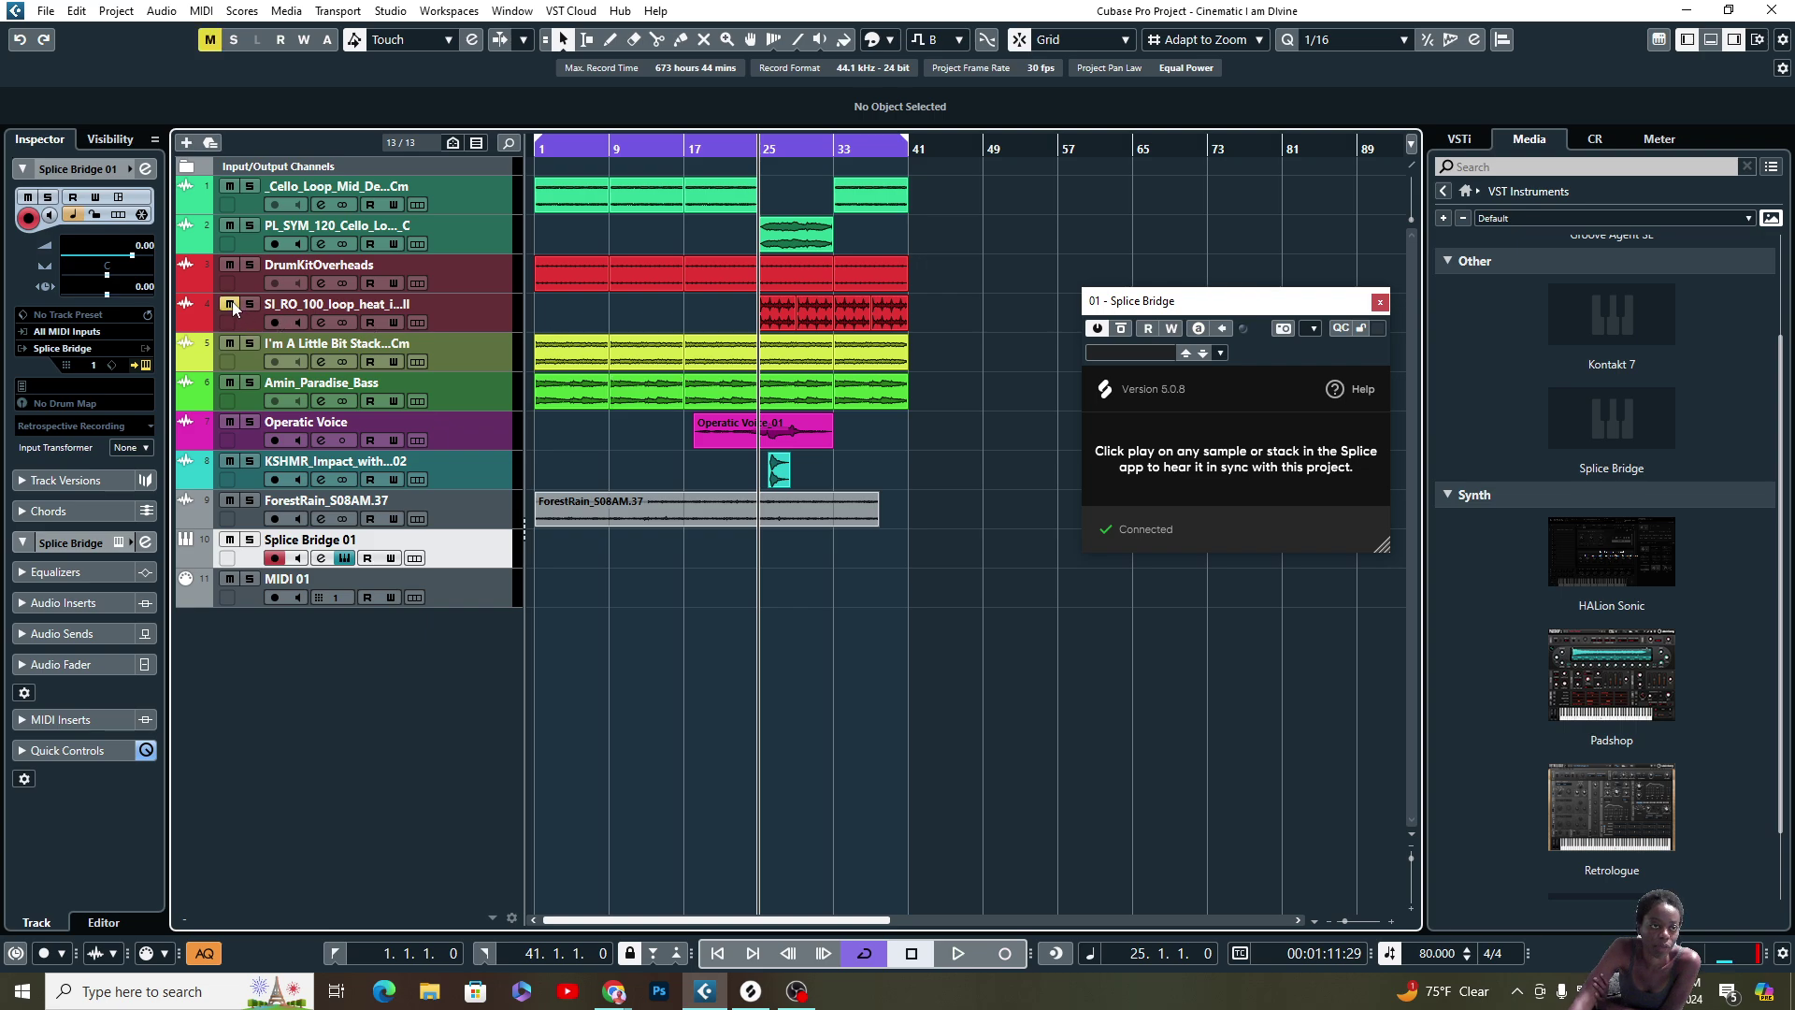
# - Narrow the Splice Desktop window and shift it right to uncover the Cubase track list
pyautogui.moveTo(759, 991)
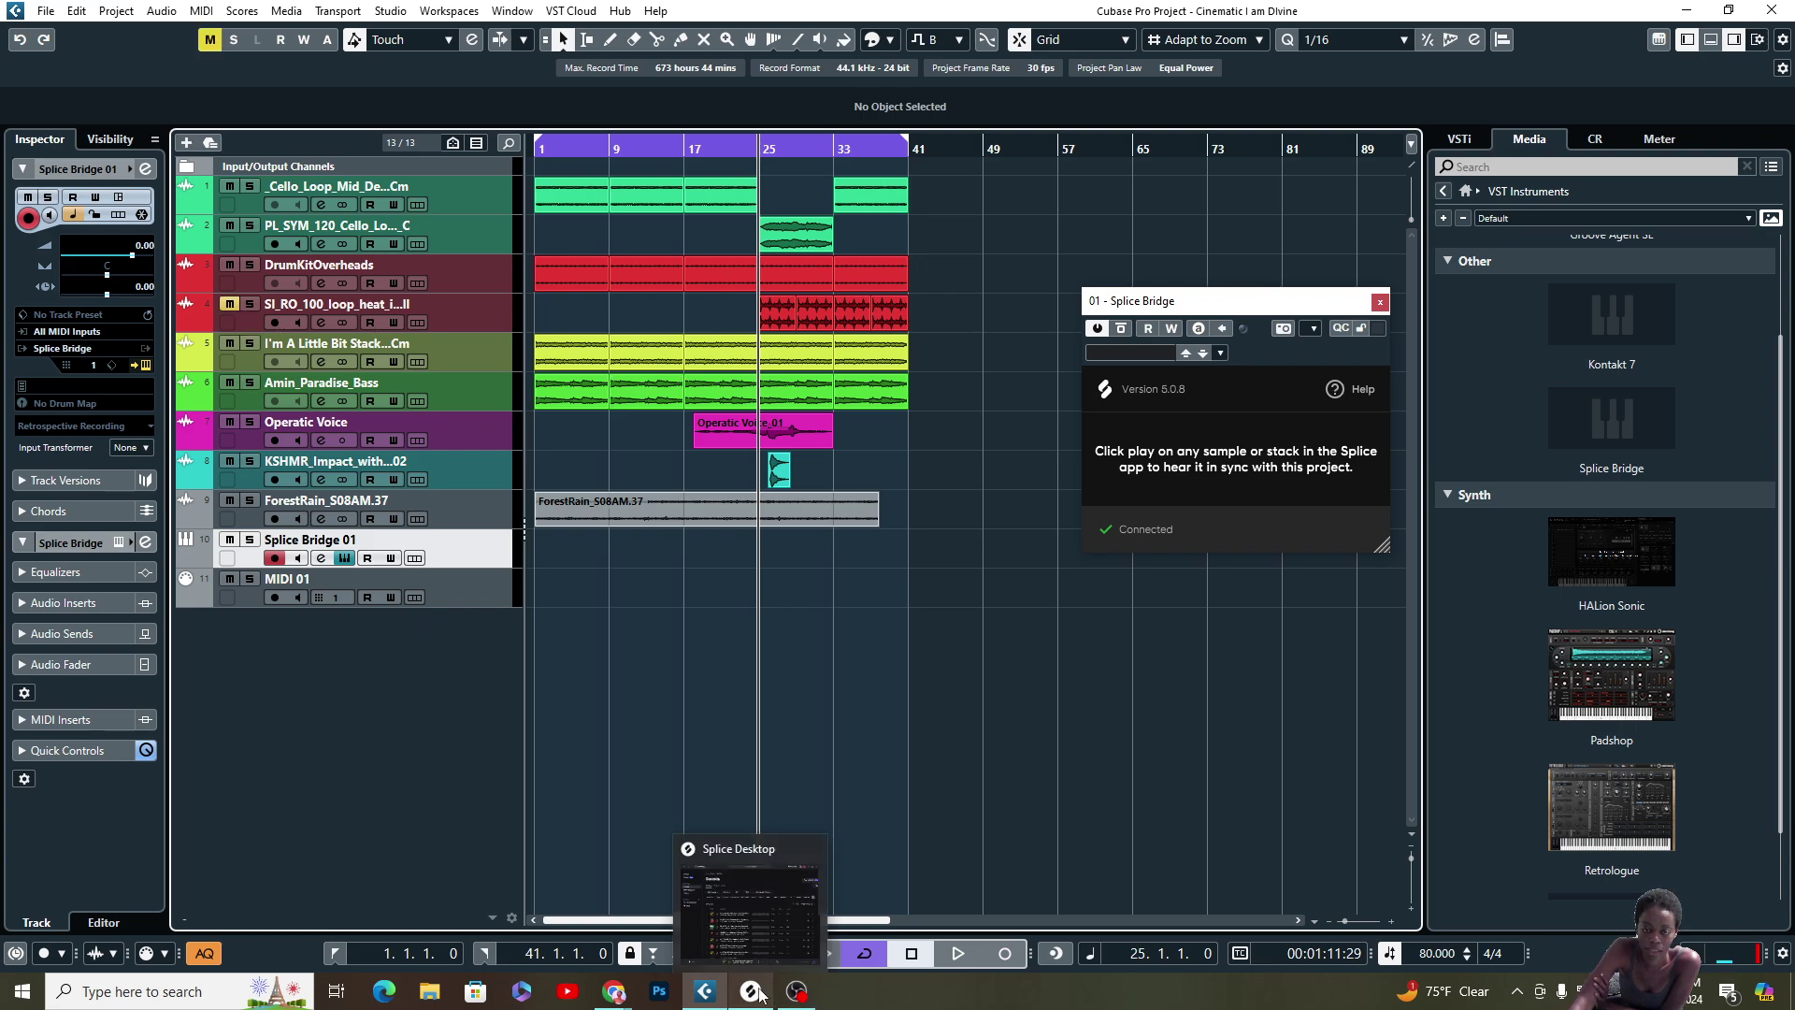
pyautogui.click(764, 955)
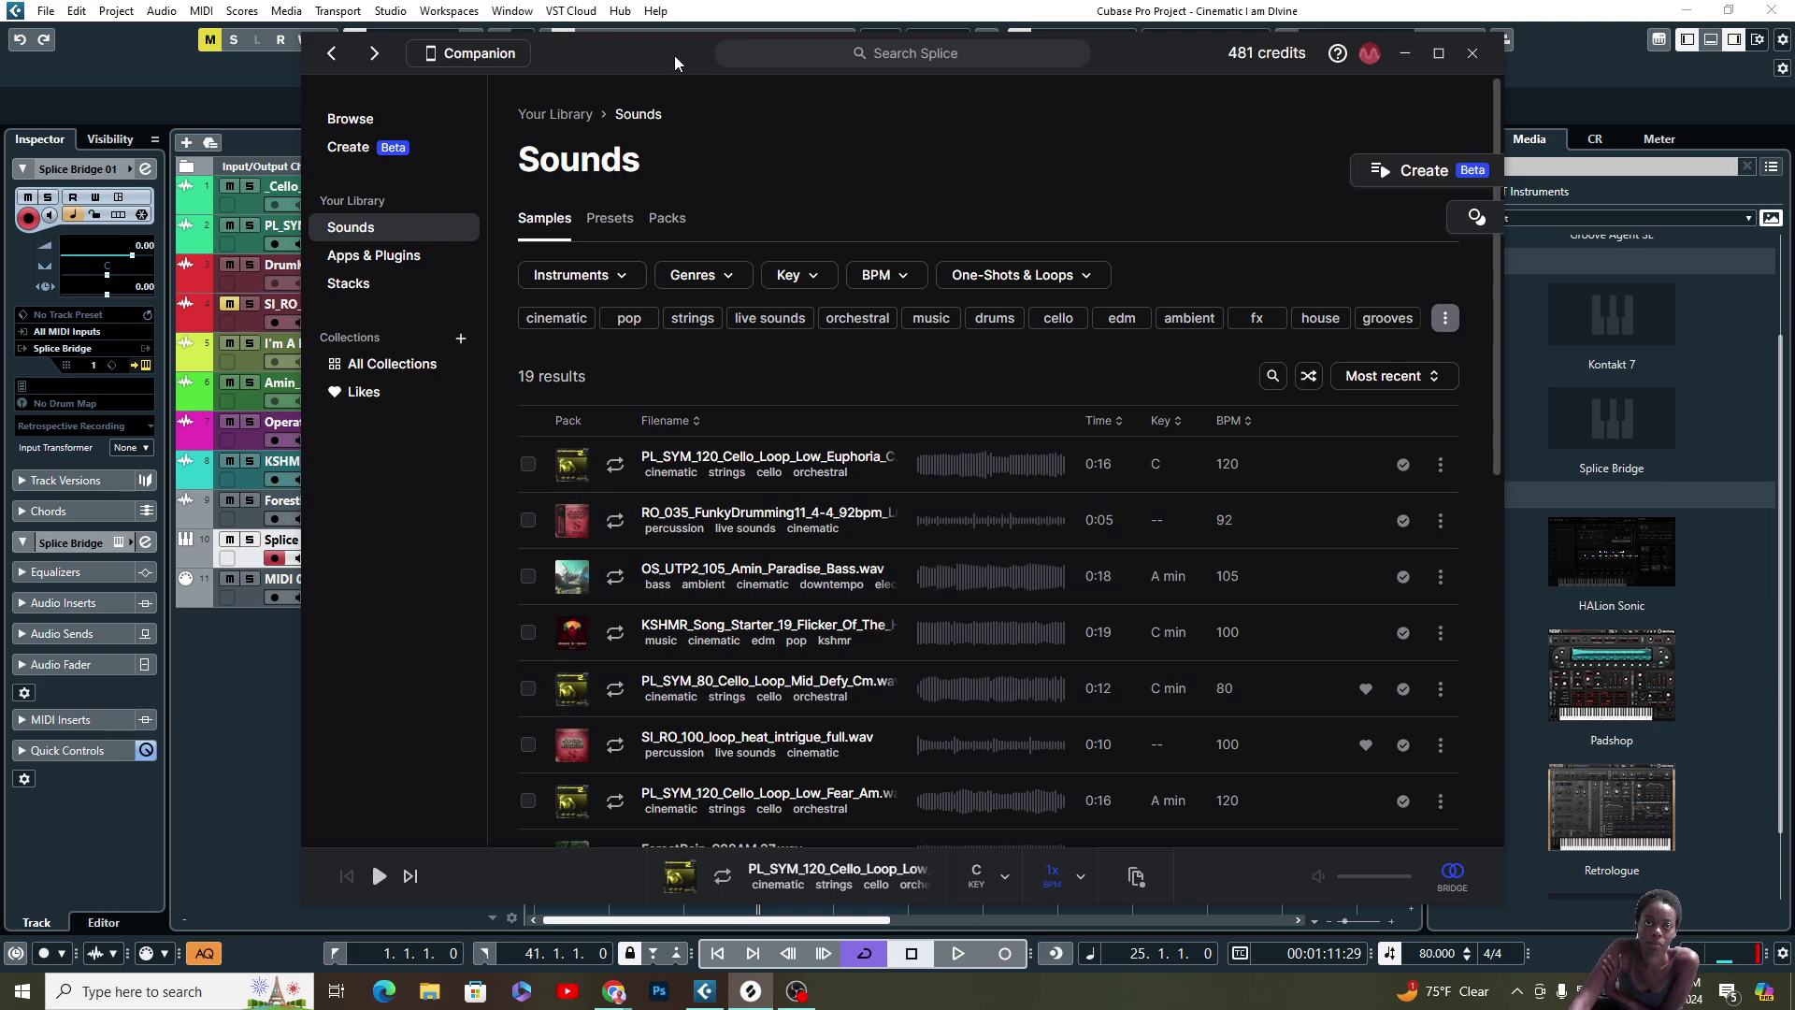
pyautogui.moveTo(610, 55); pyautogui.dragTo(724, 46)
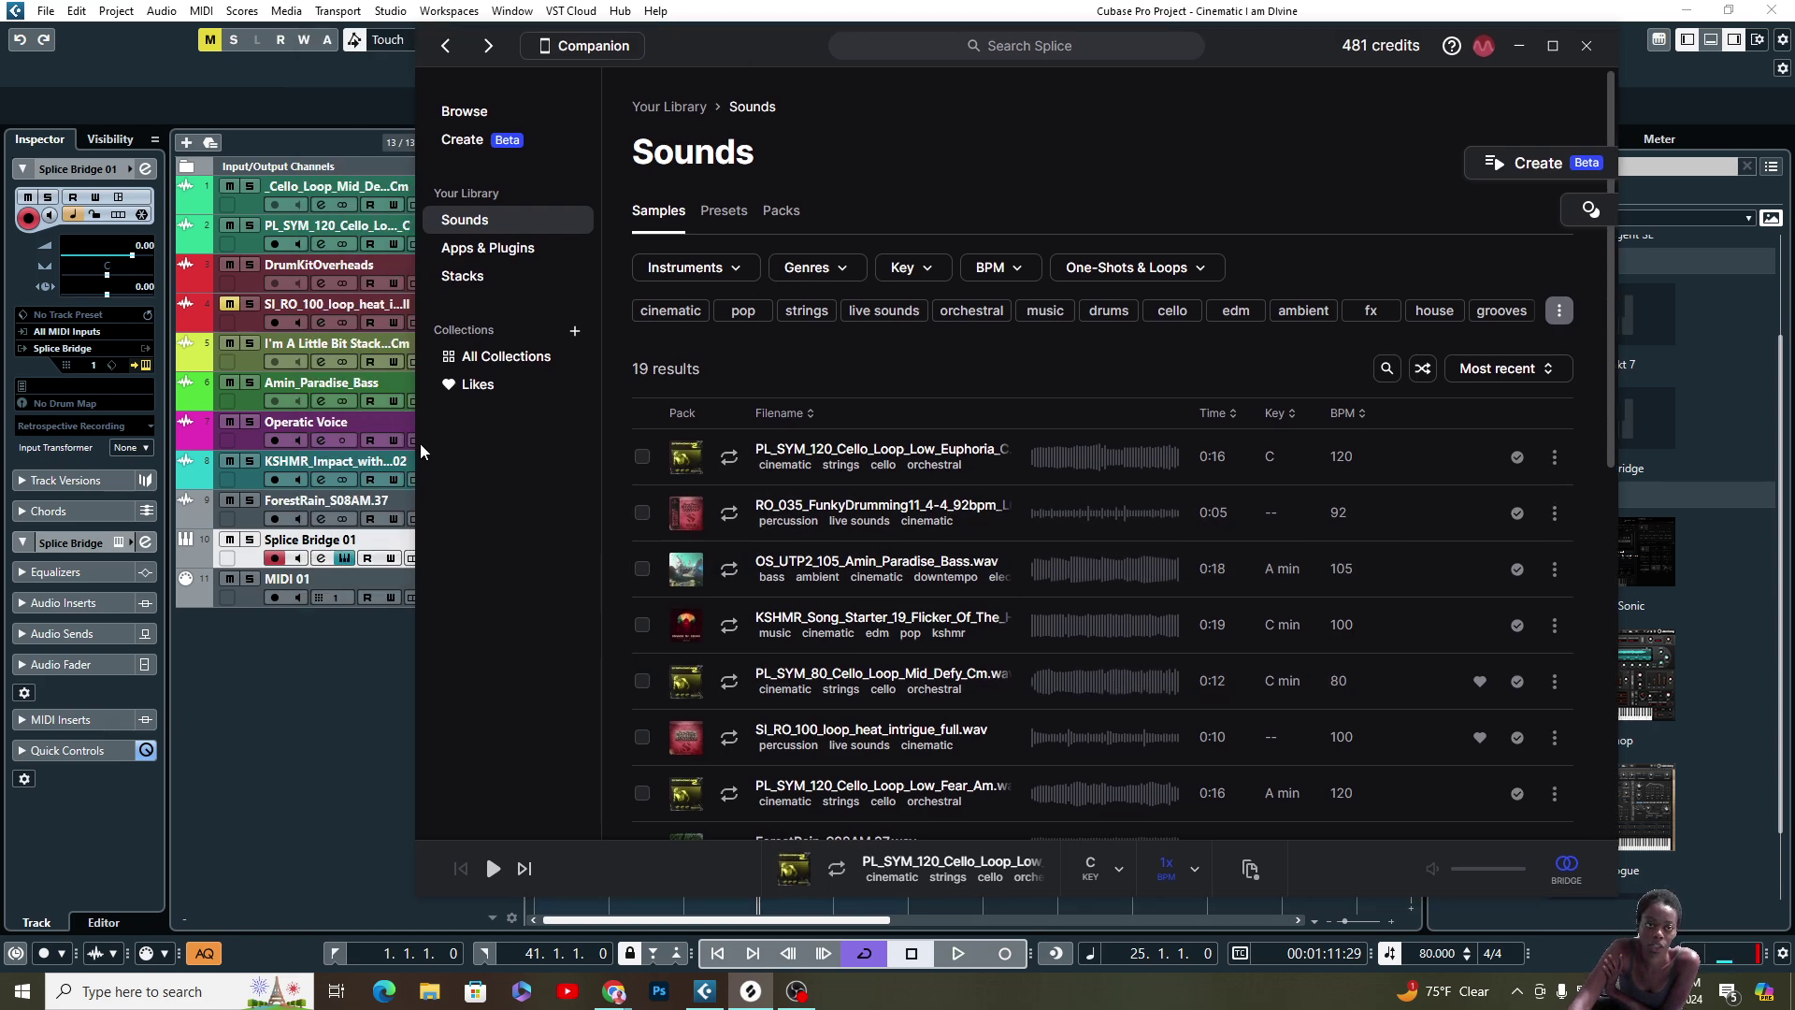
pyautogui.moveTo(418, 443); pyautogui.dragTo(691, 445)
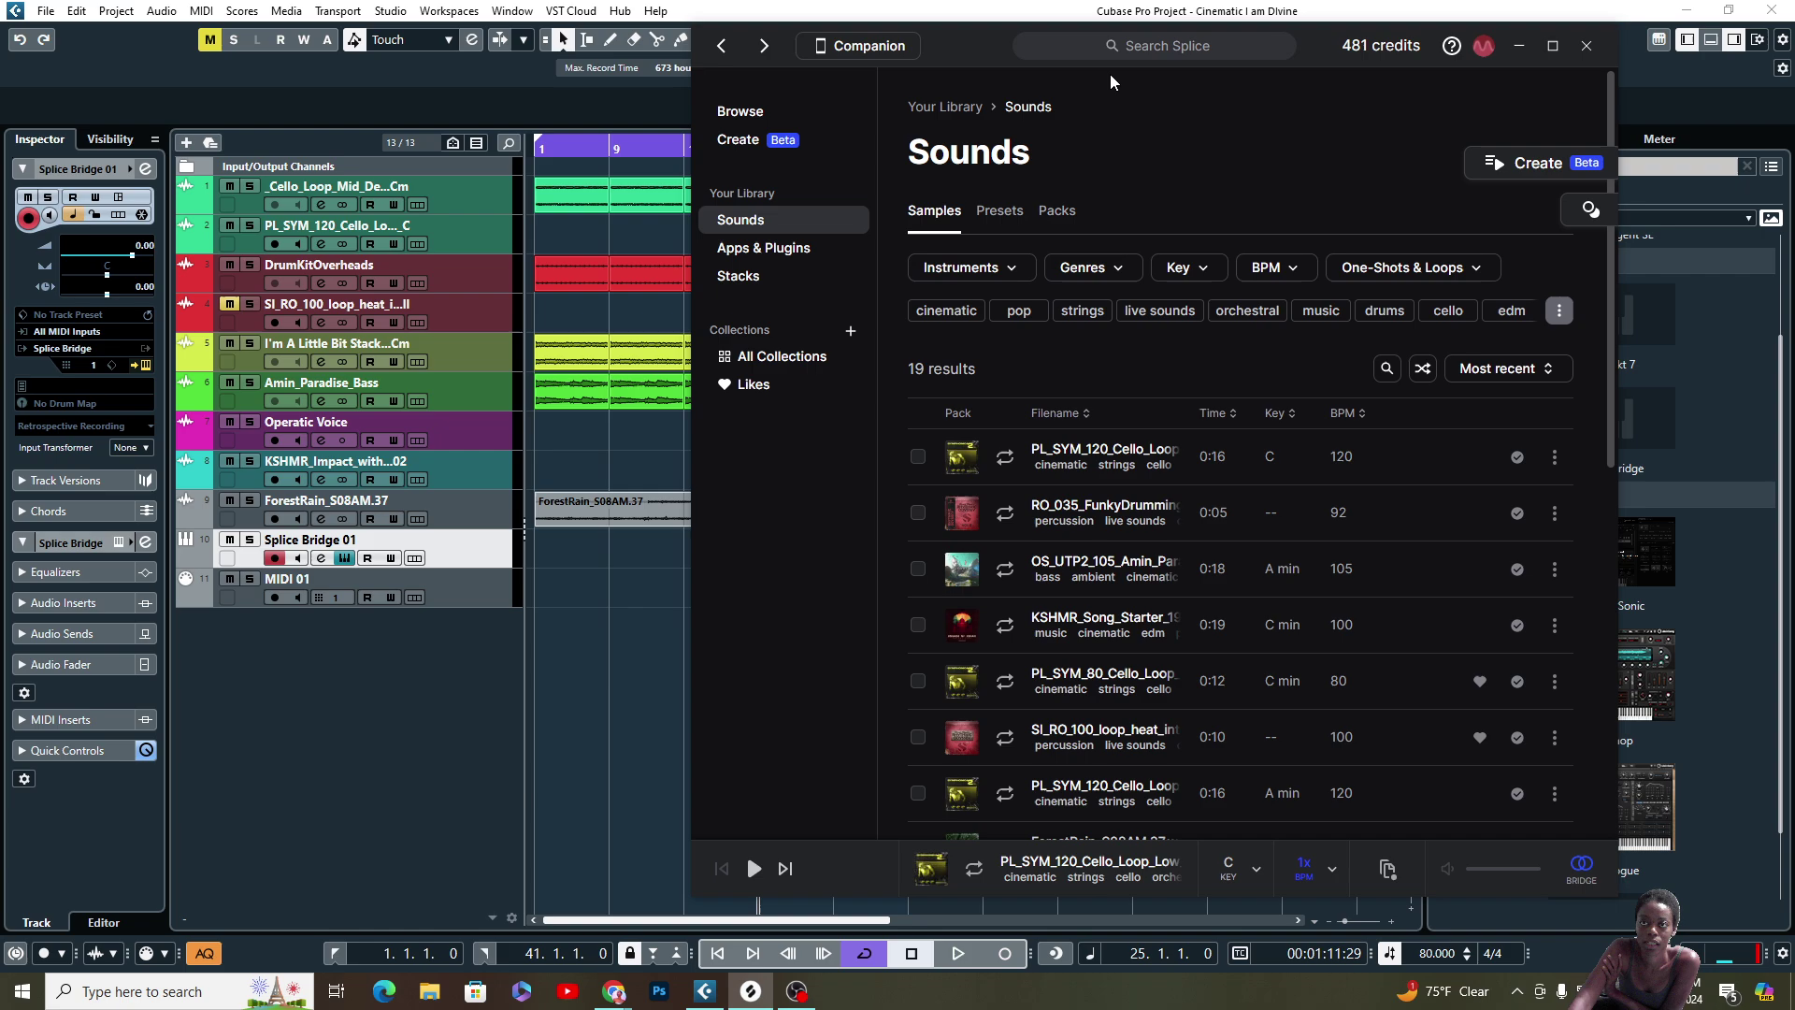
pyautogui.moveTo(967, 39); pyautogui.dragTo(1118, 41)
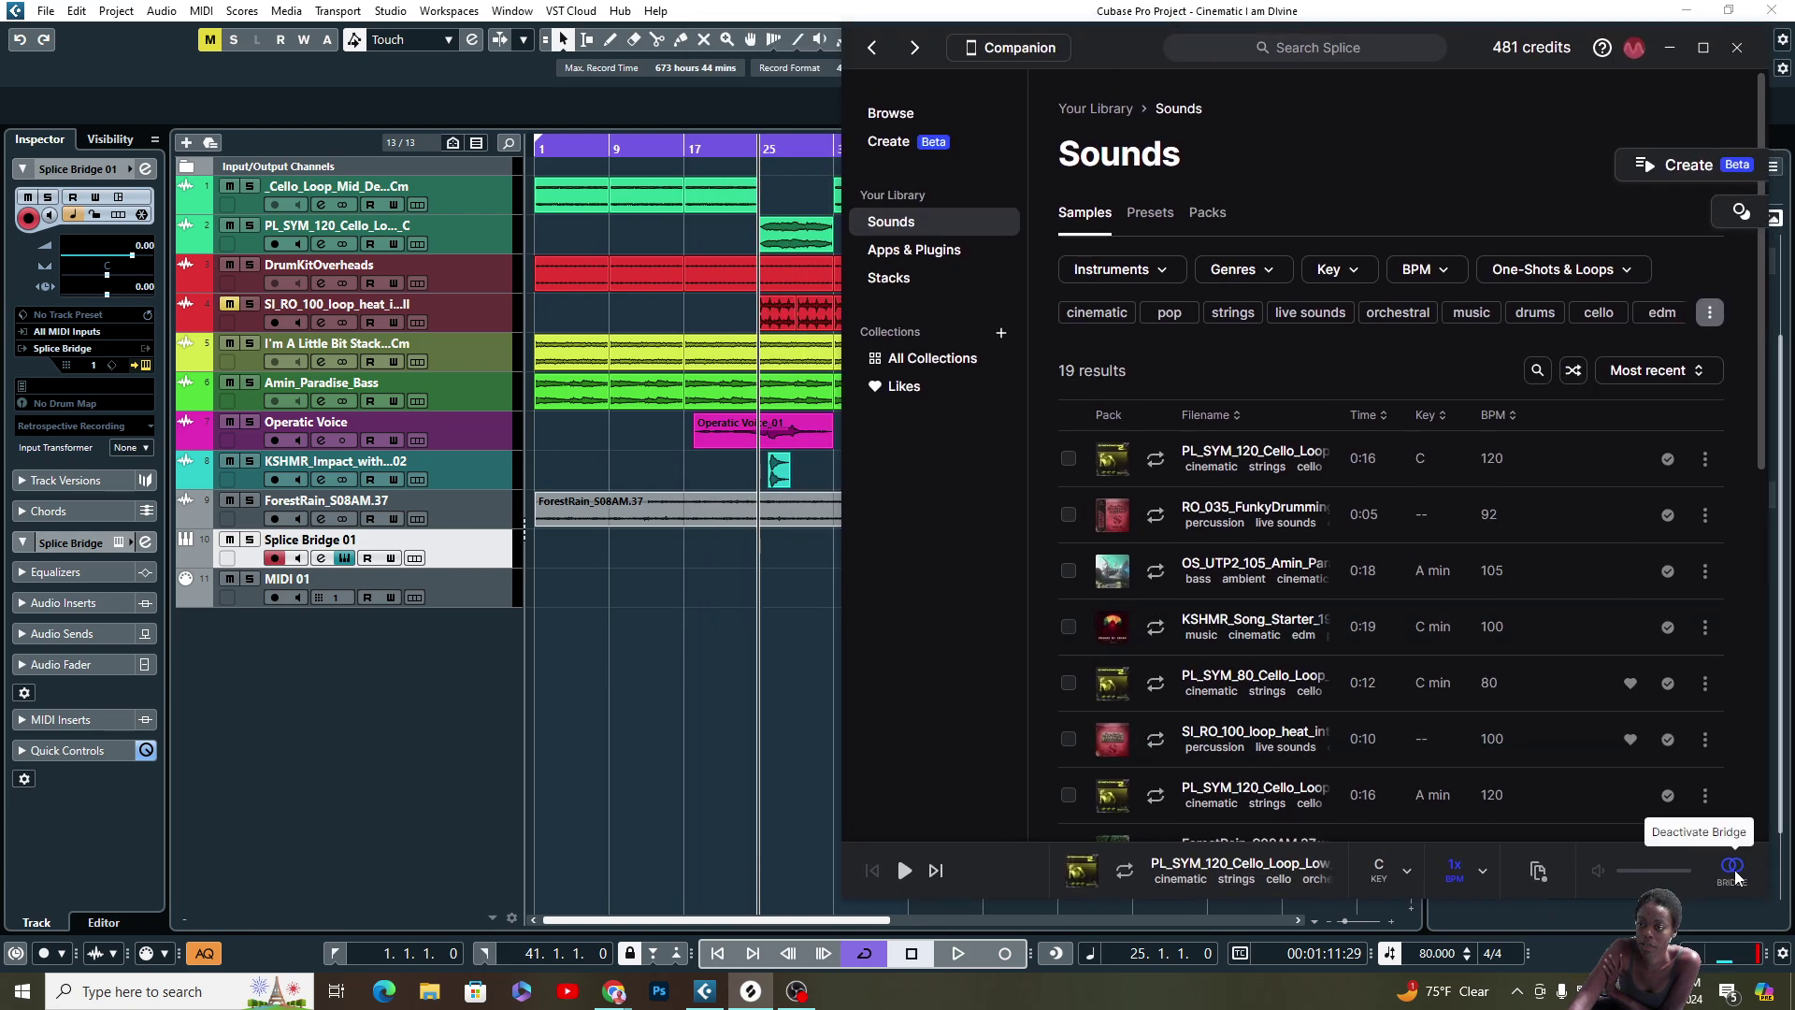
pyautogui.click(767, 659)
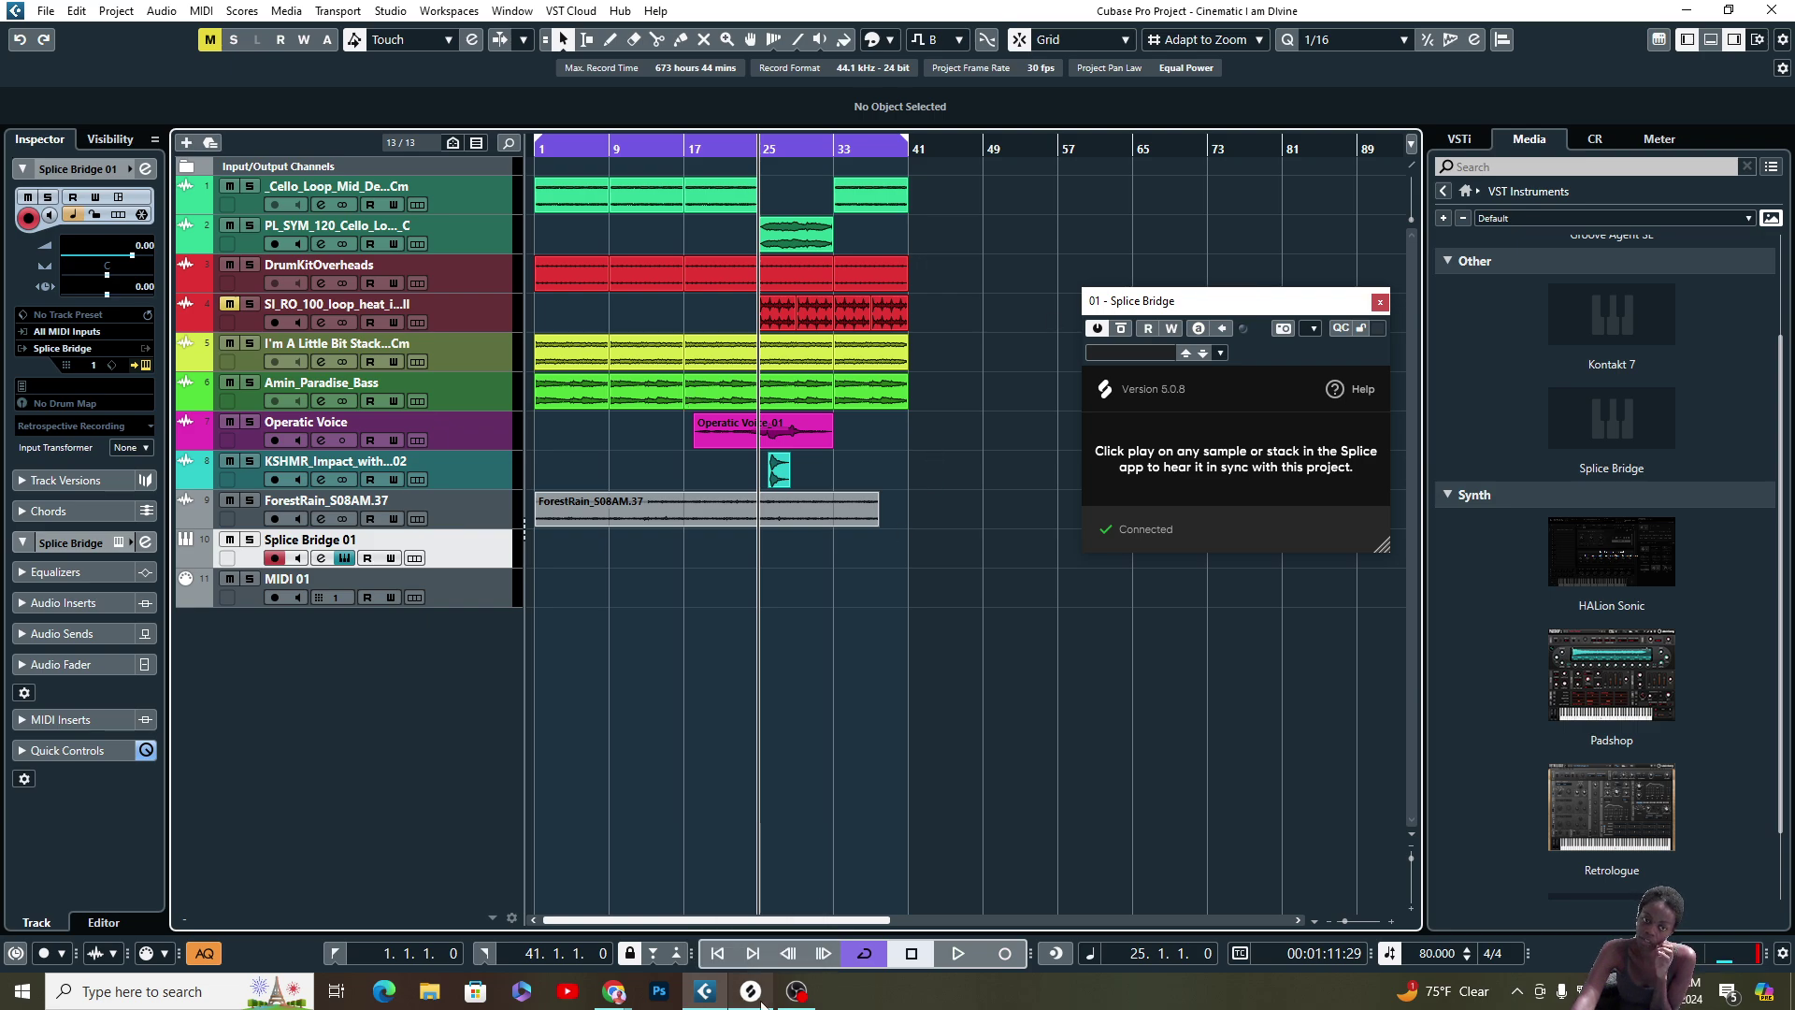
pyautogui.moveTo(752, 995)
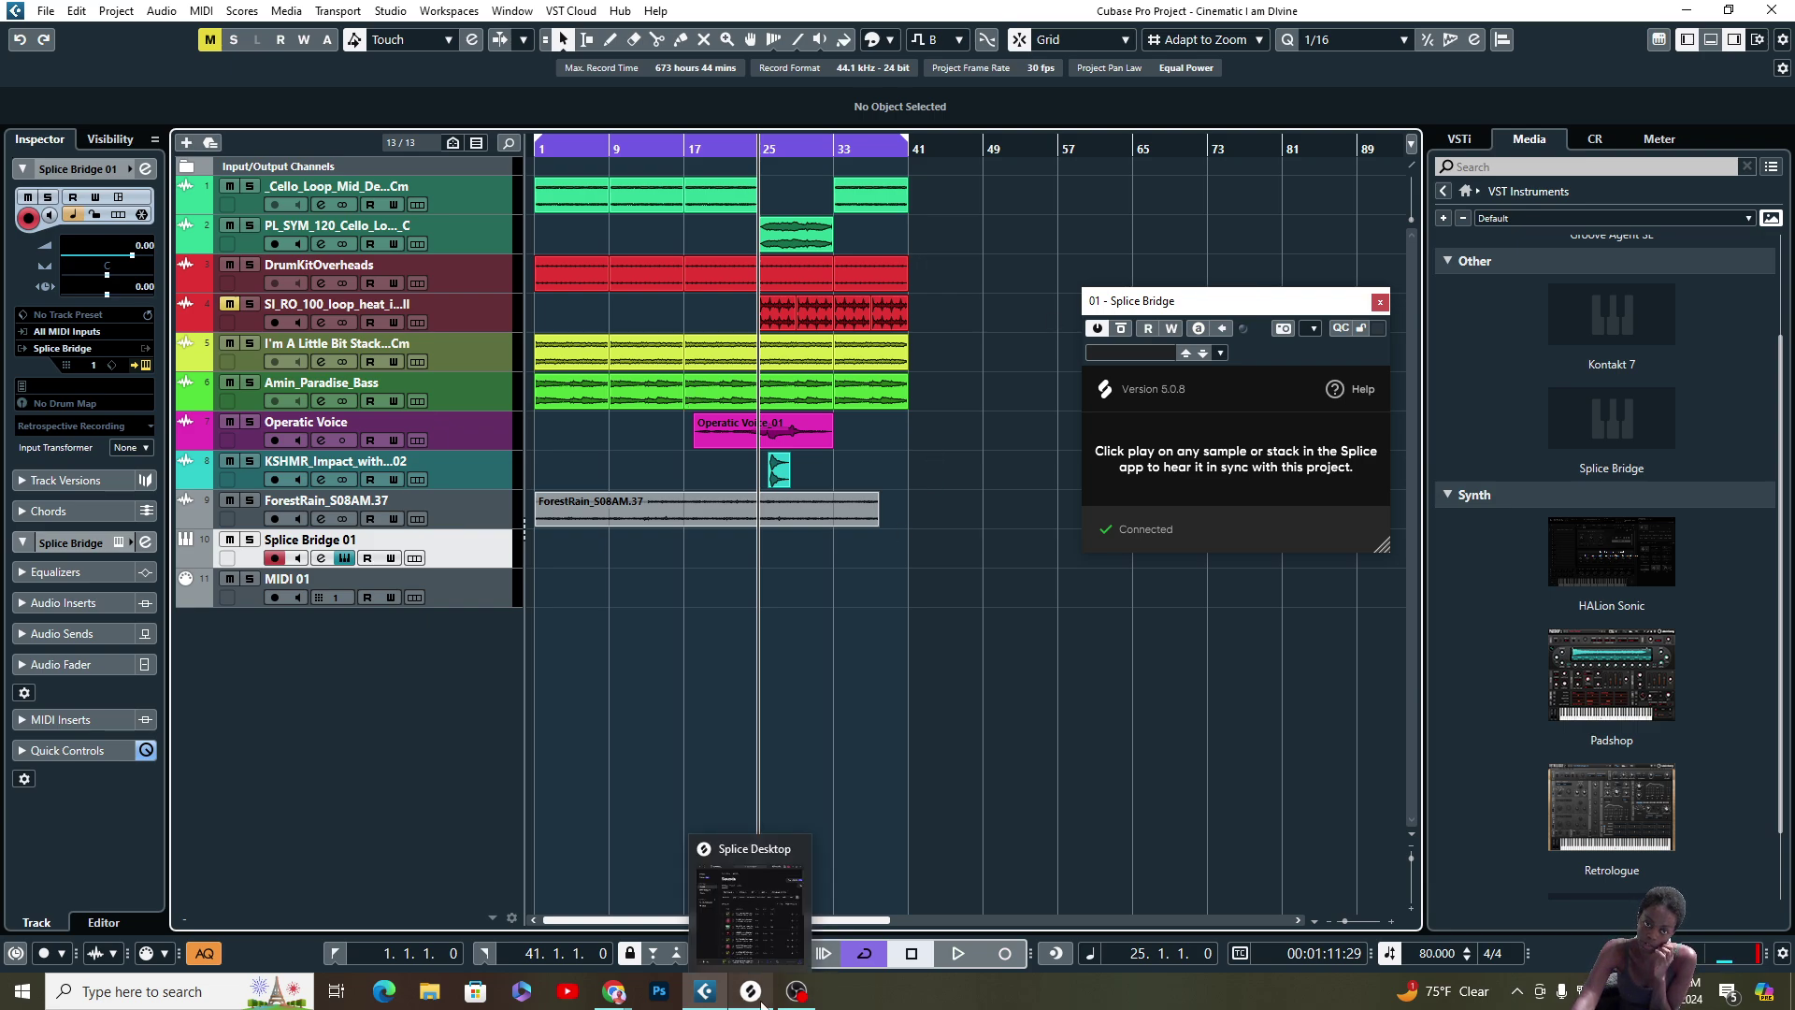
# - Reopen Splice and preview the SI_RO_100_loop_heat_intrigue sample
pyautogui.click(759, 998)
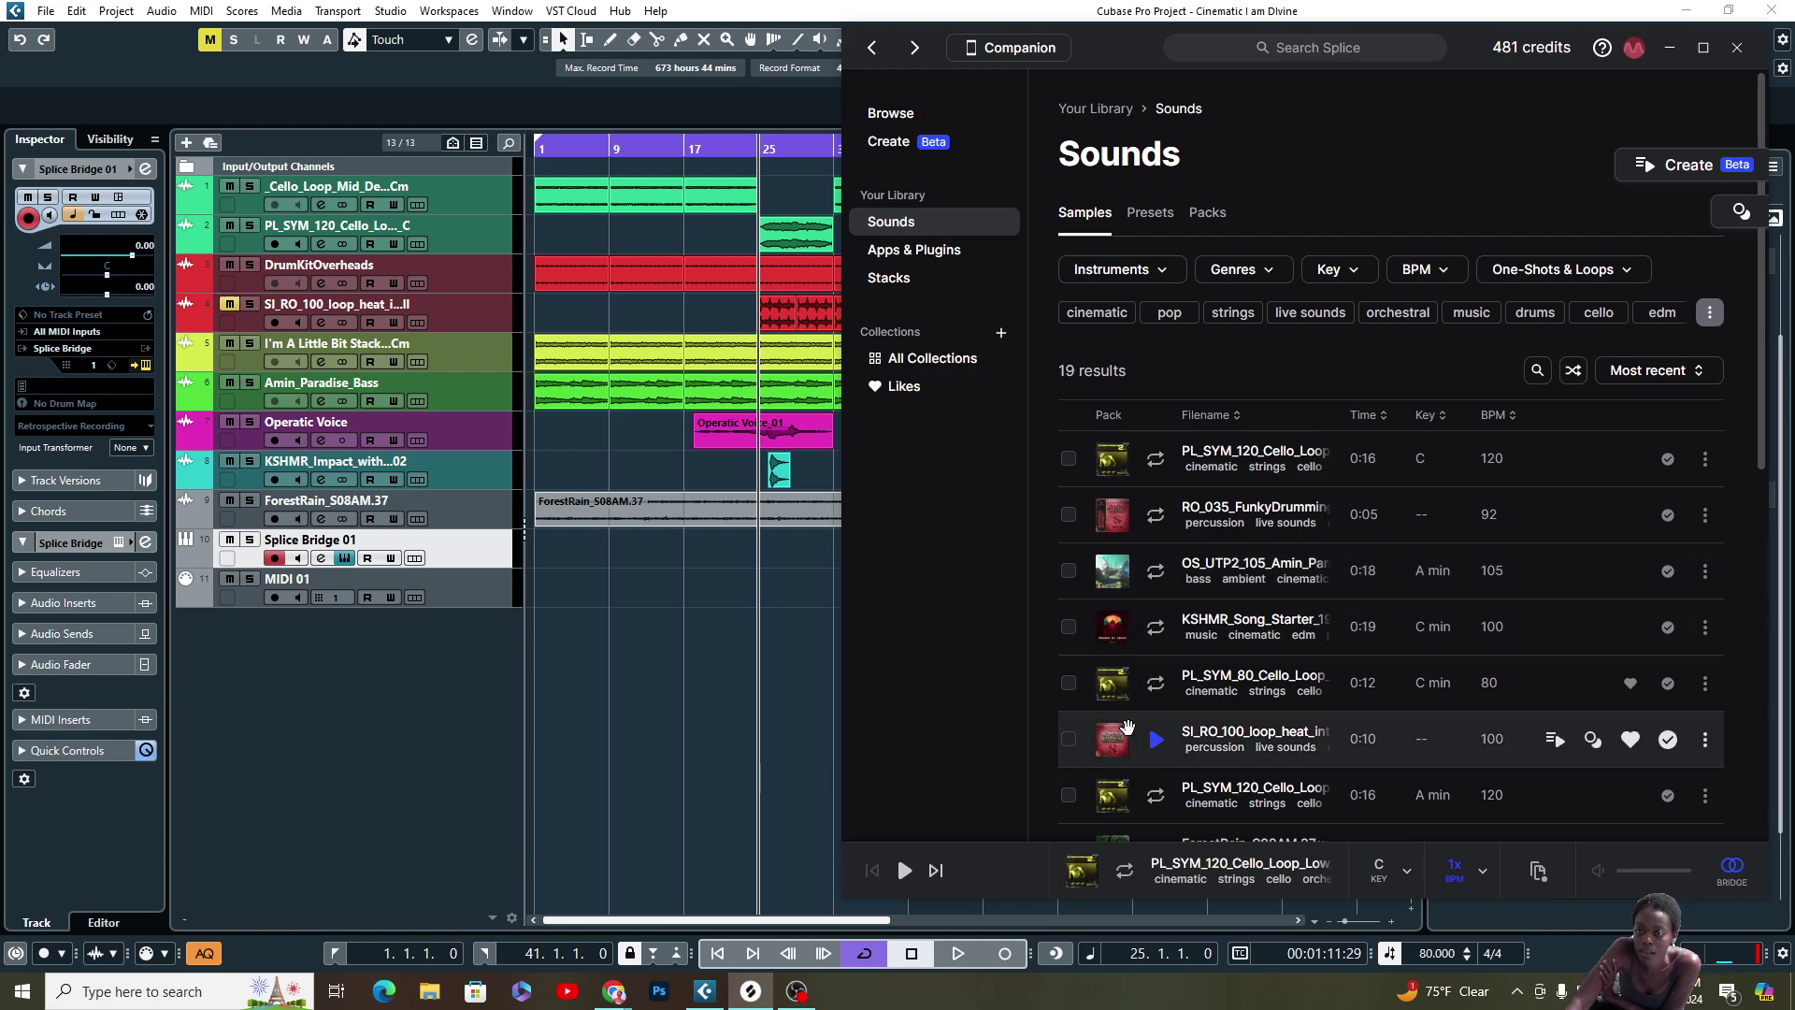
pyautogui.click(1157, 745)
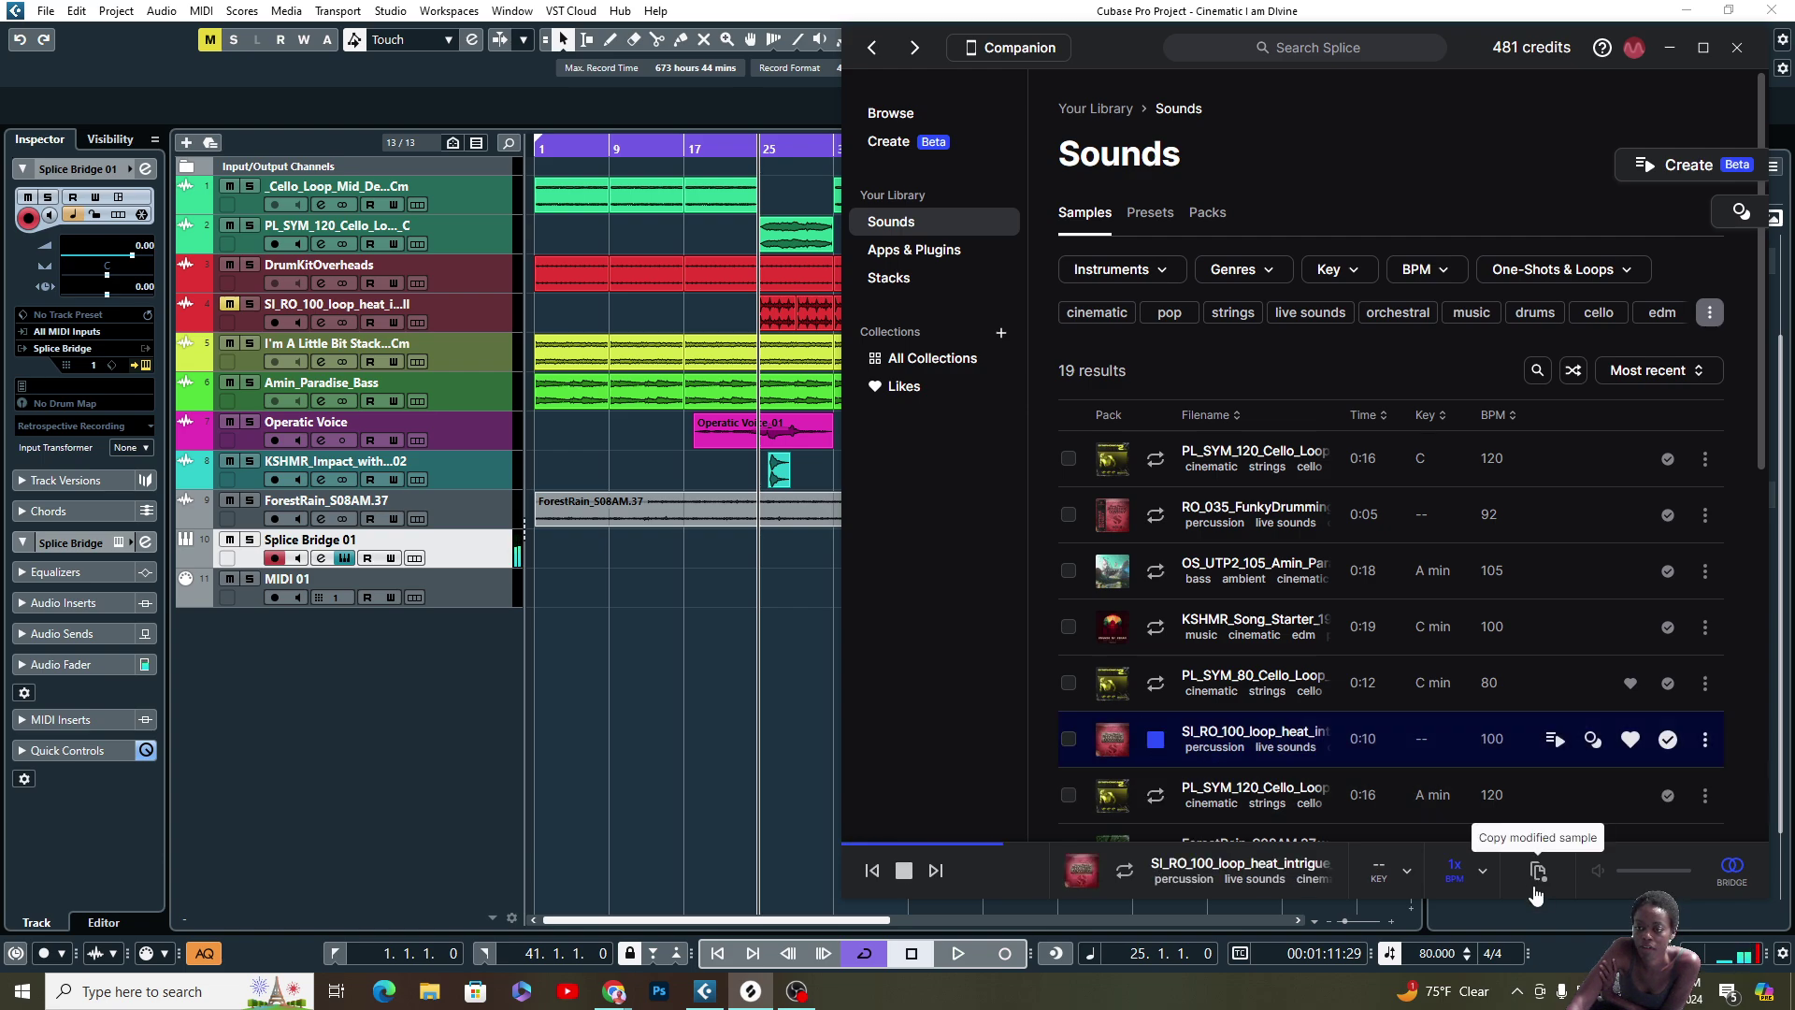
# - Play the Cubase project with the Splice sample, stop at 27. 4. 2. 28, and return to Splice
pyautogui.click(744, 630)
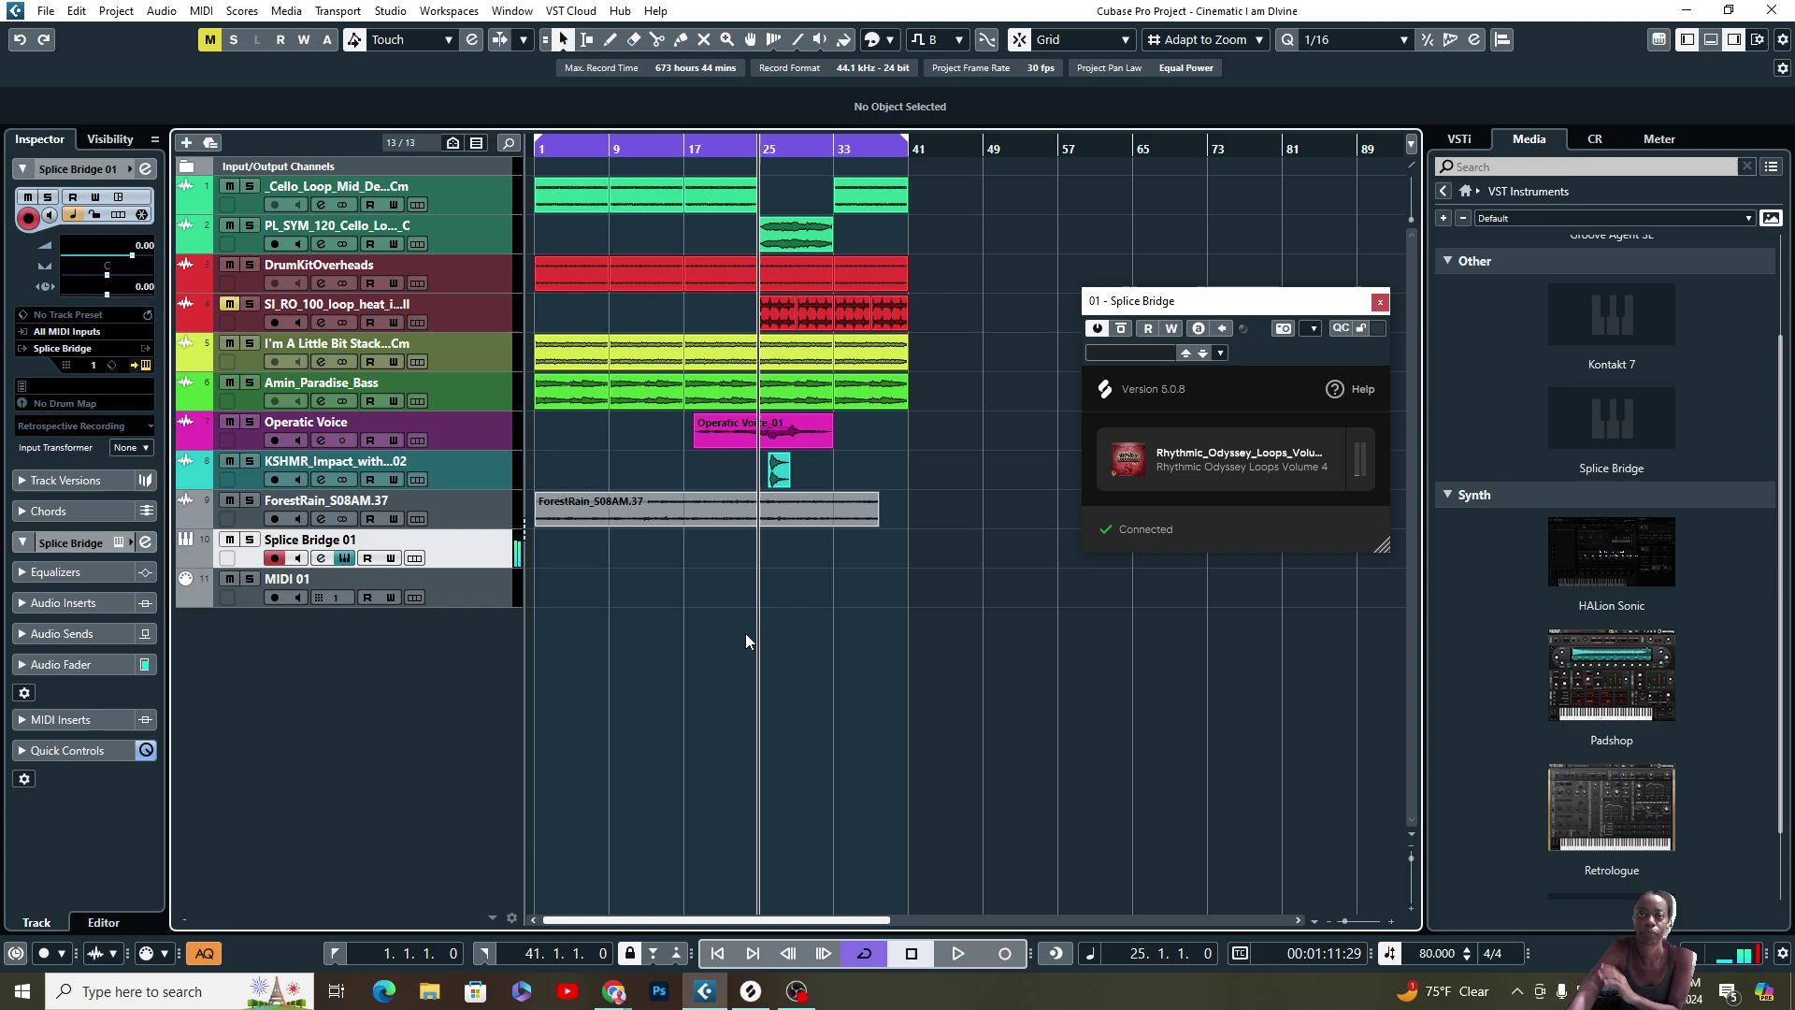
pyautogui.press('space')
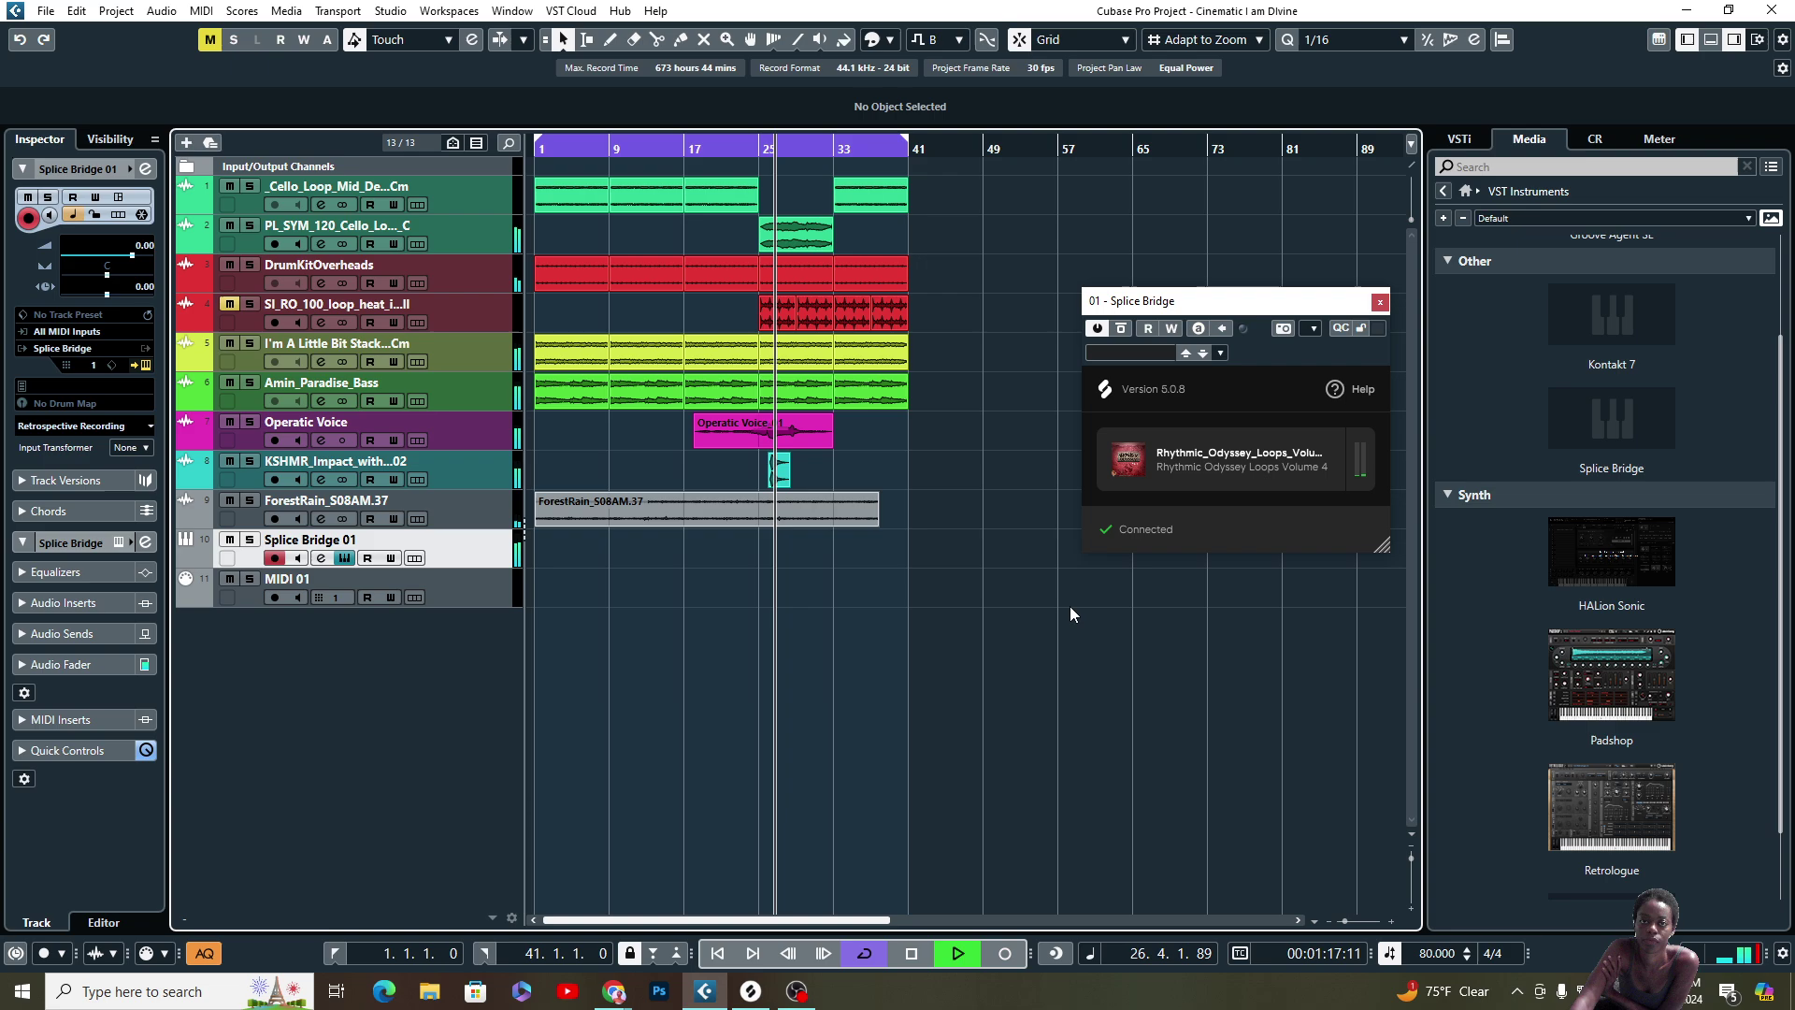
pyautogui.click(921, 960)
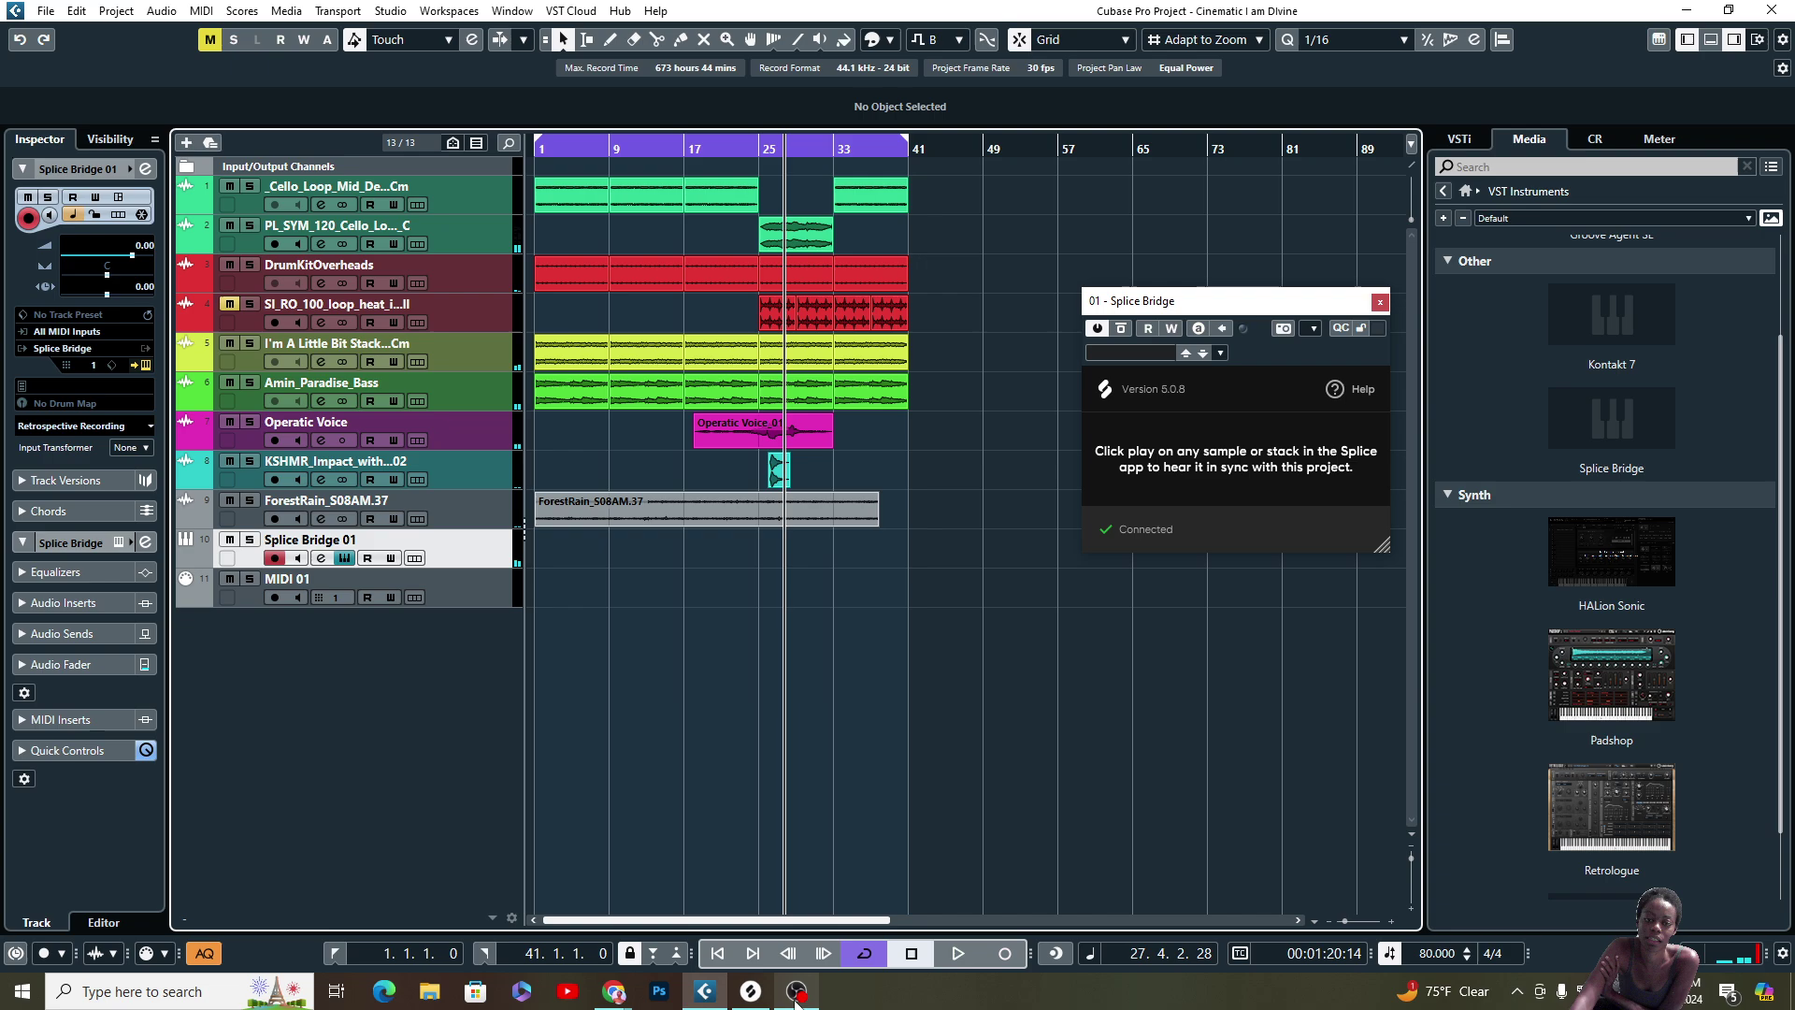
pyautogui.click(740, 998)
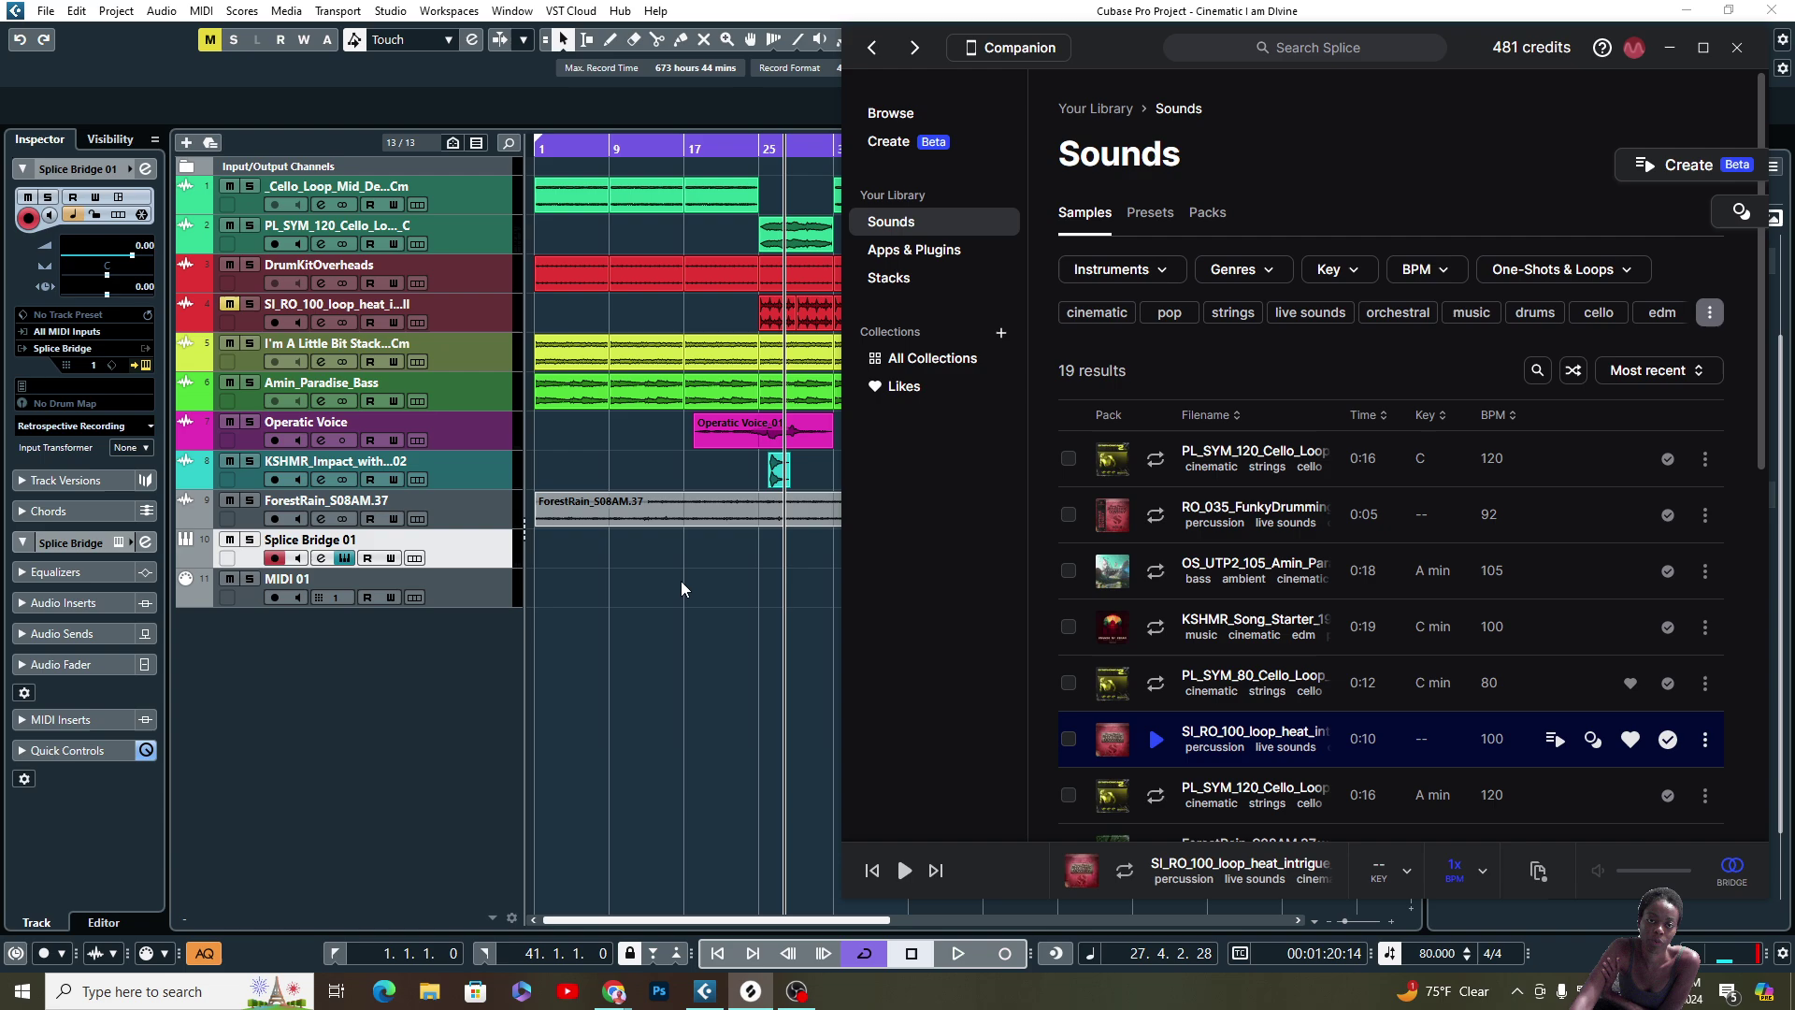
# - Inspect the KEY transpose sharp/flat choices and browse the Symphonica 2 pack, returning to Sounds
pyautogui.click(1406, 872)
pyautogui.click(1442, 520)
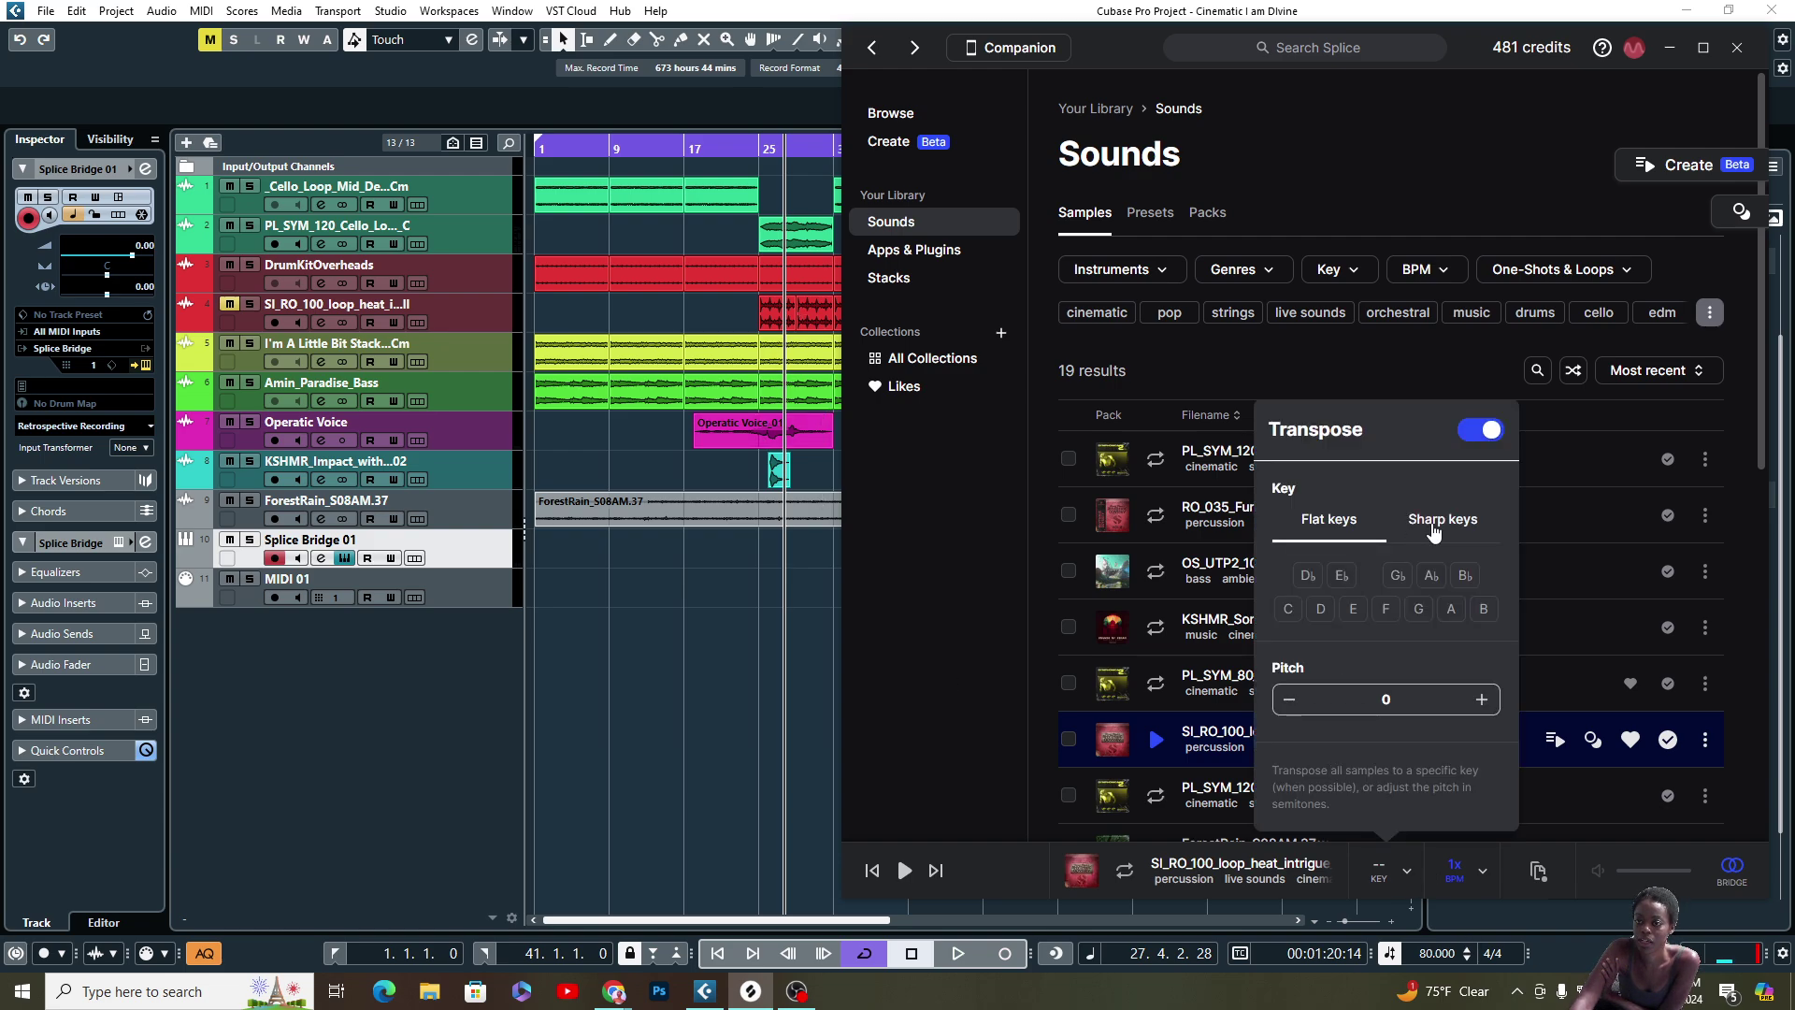
pyautogui.click(1341, 531)
pyautogui.click(1045, 693)
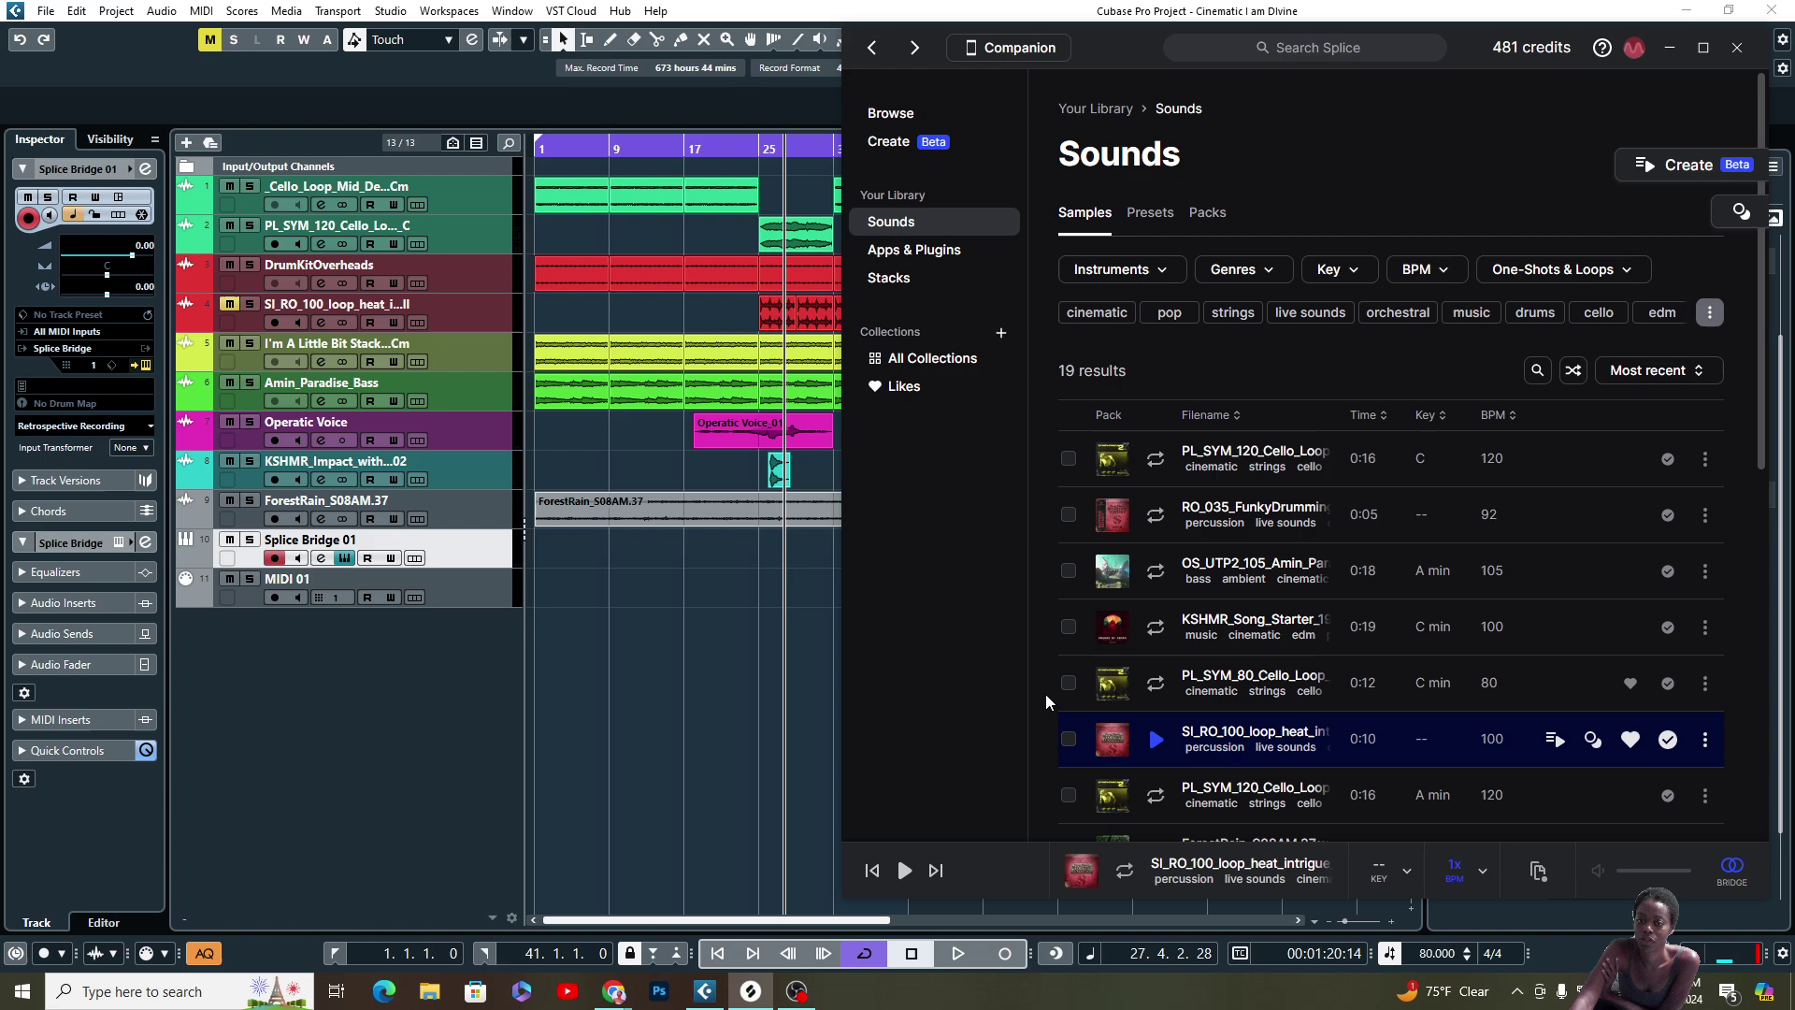
pyautogui.click(1111, 696)
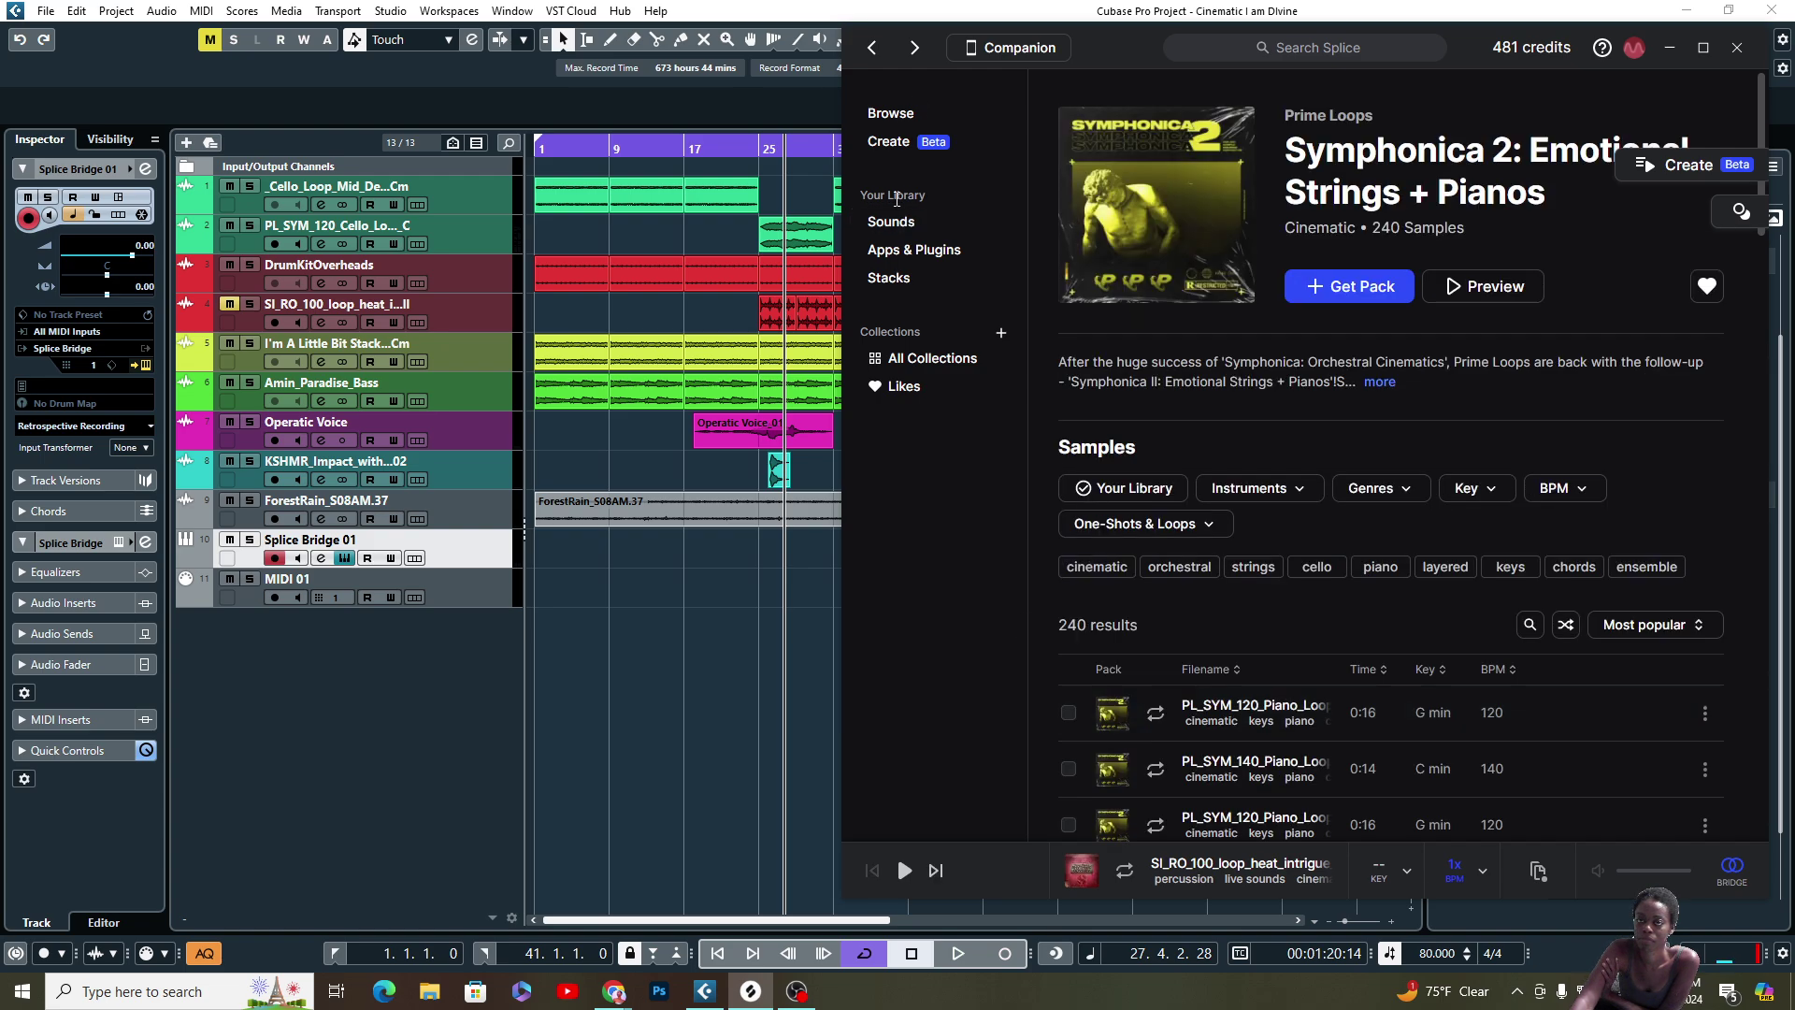
pyautogui.click(872, 47)
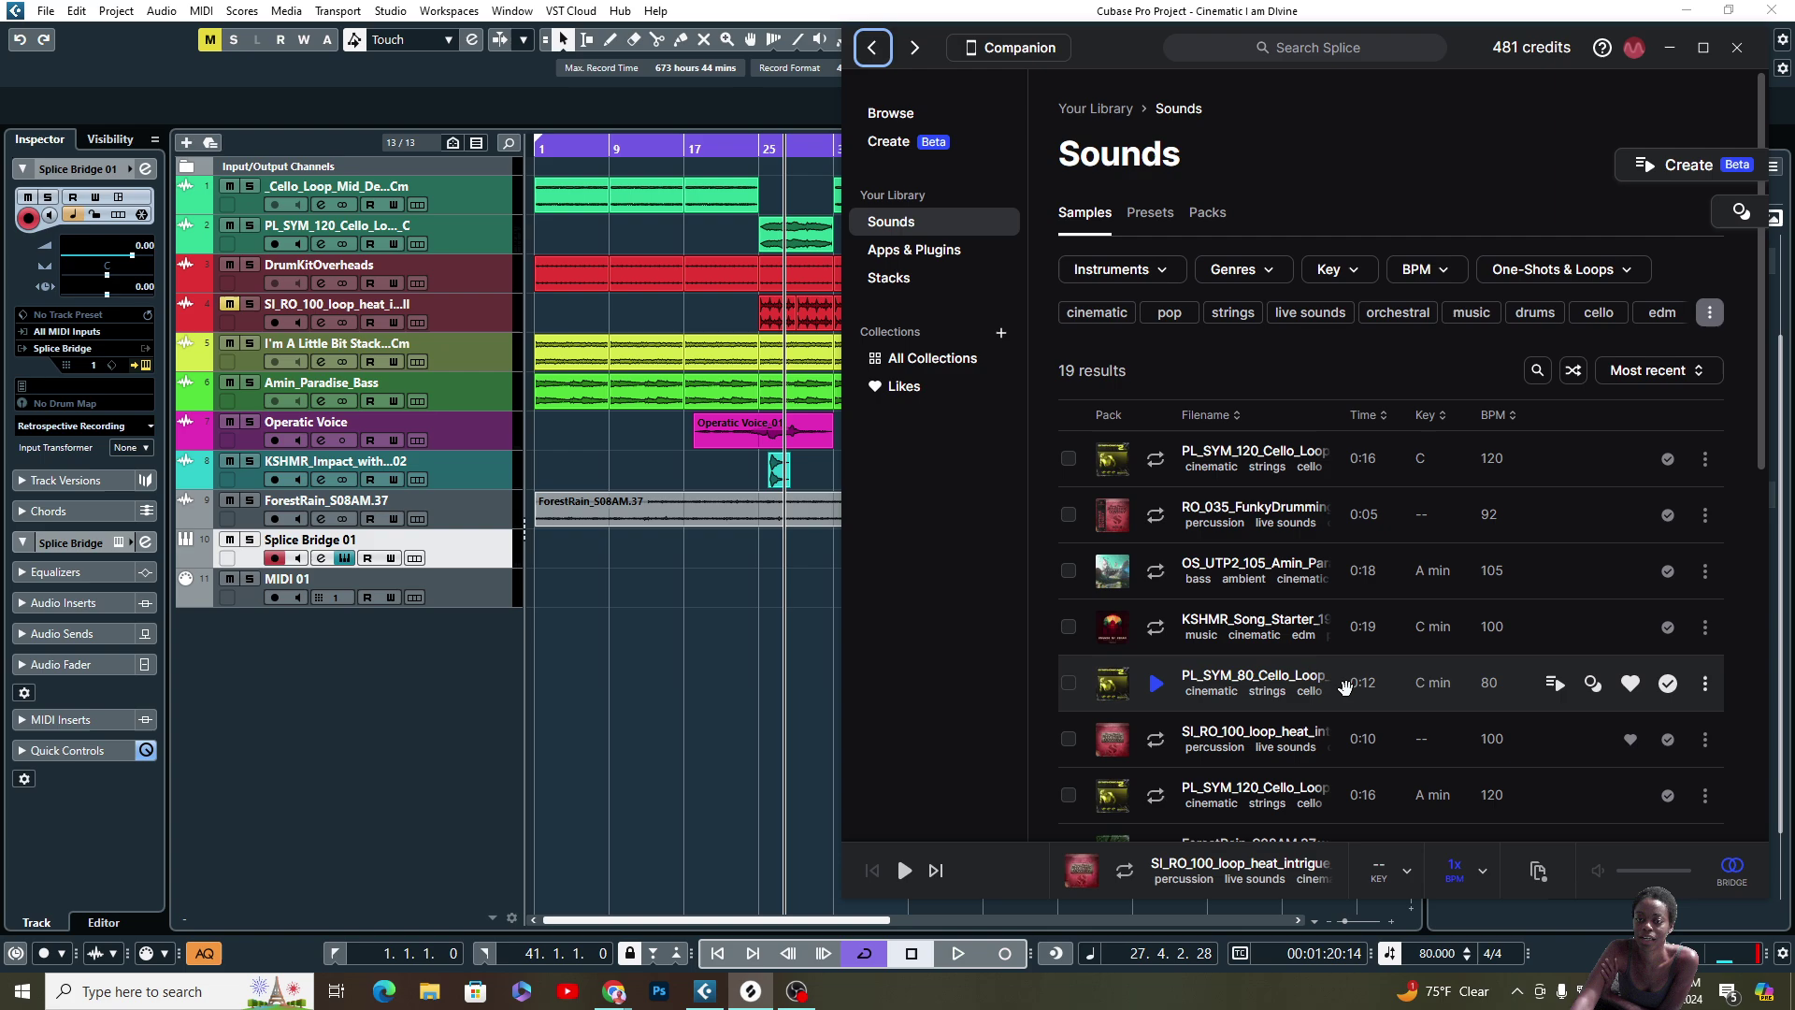
# - Load PL_SYM_80_Cello_Loop with transposition on in key C and timestretch at 1x
pyautogui.click(1393, 688)
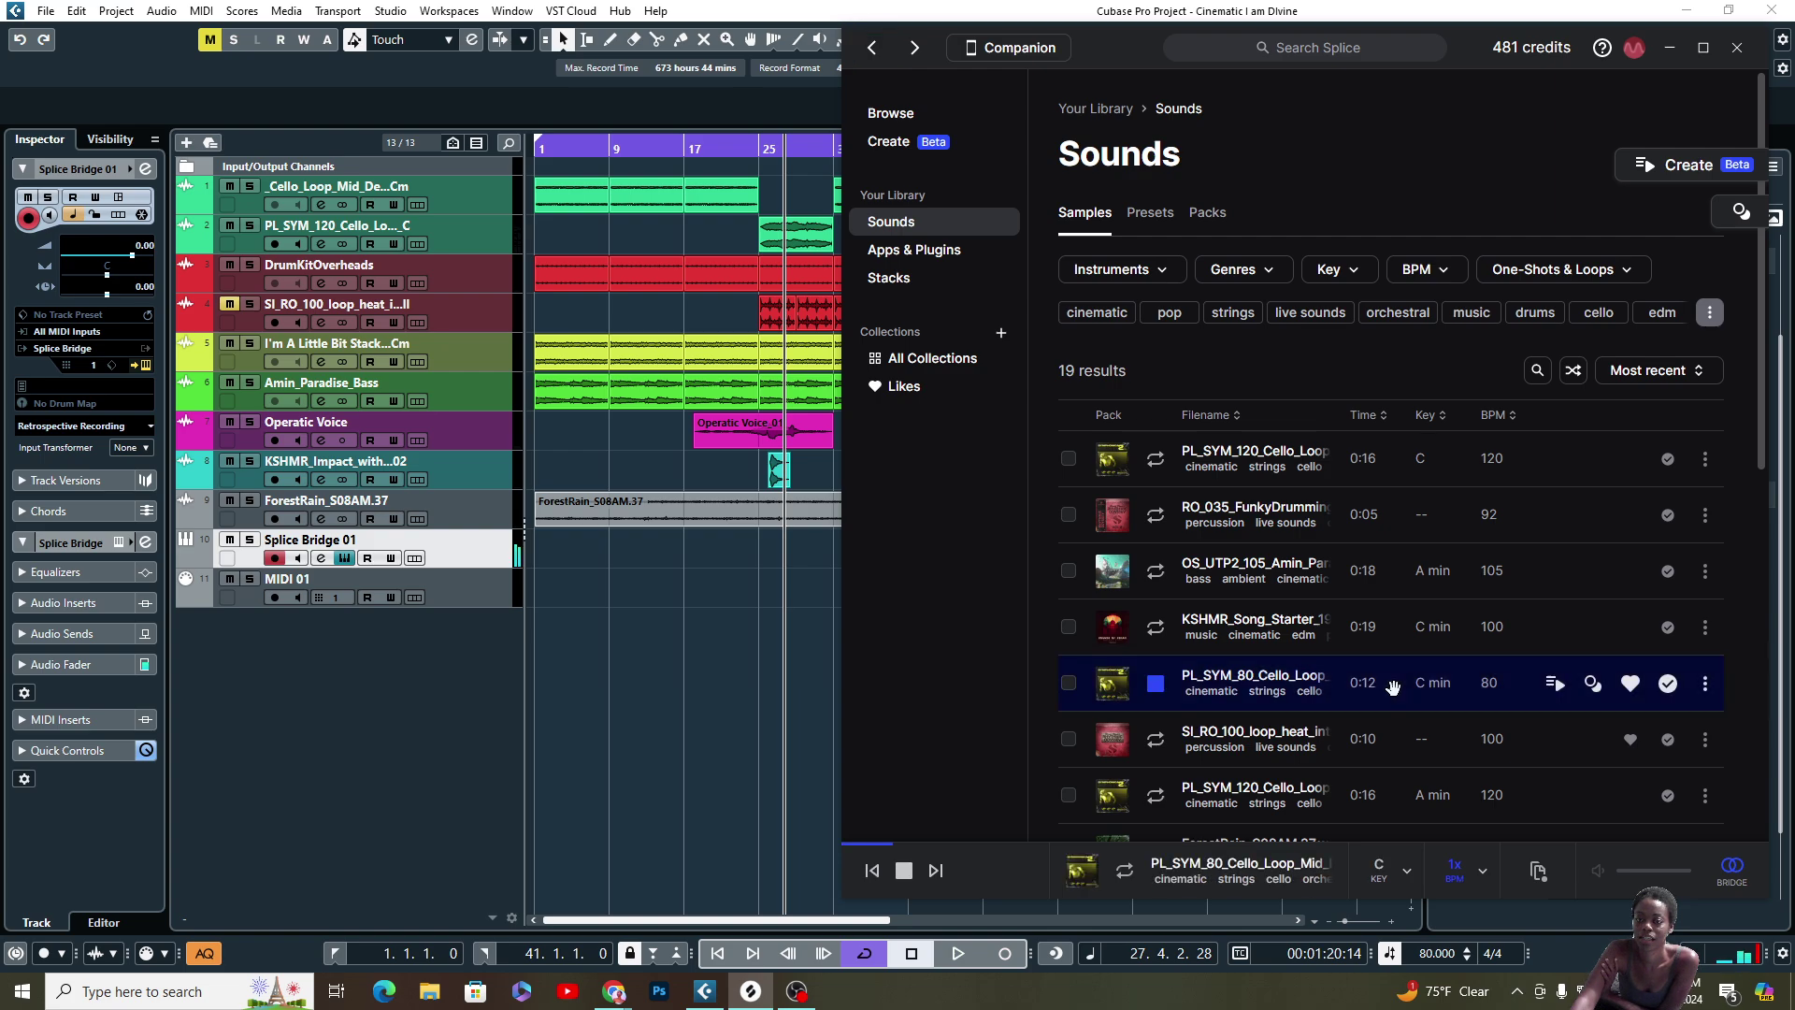
pyautogui.click(1402, 882)
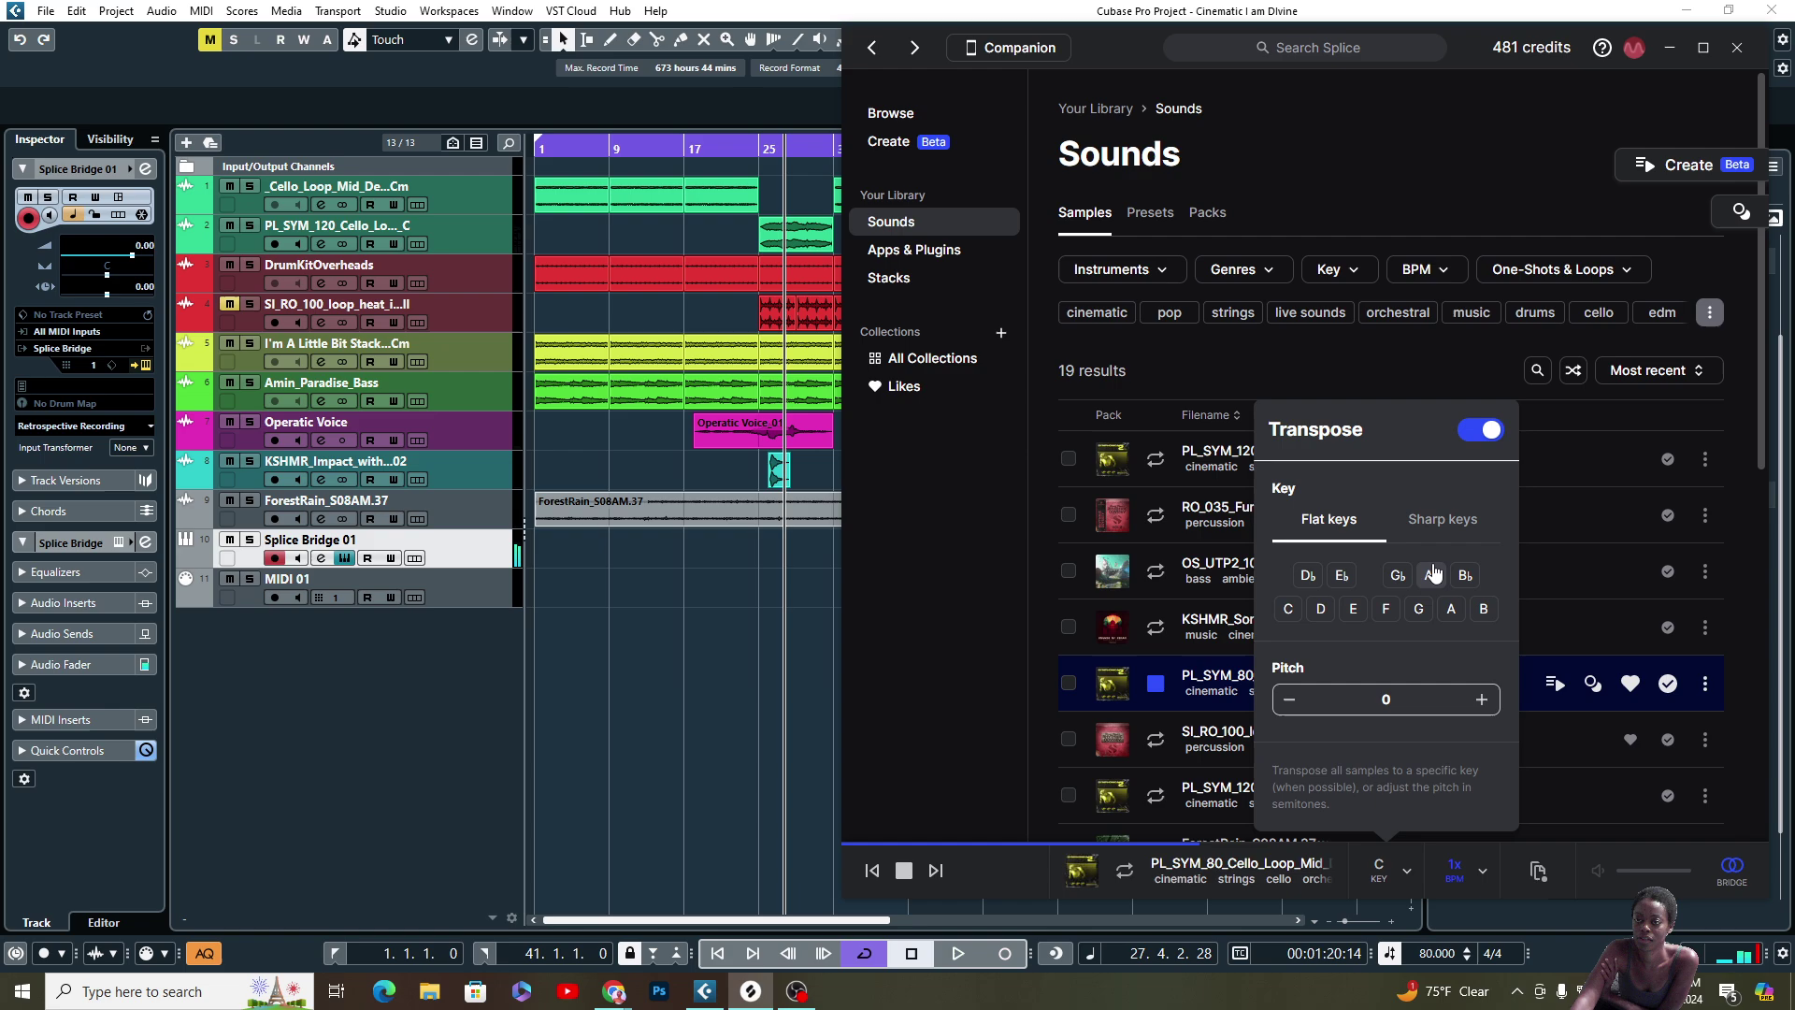
pyautogui.click(904, 870)
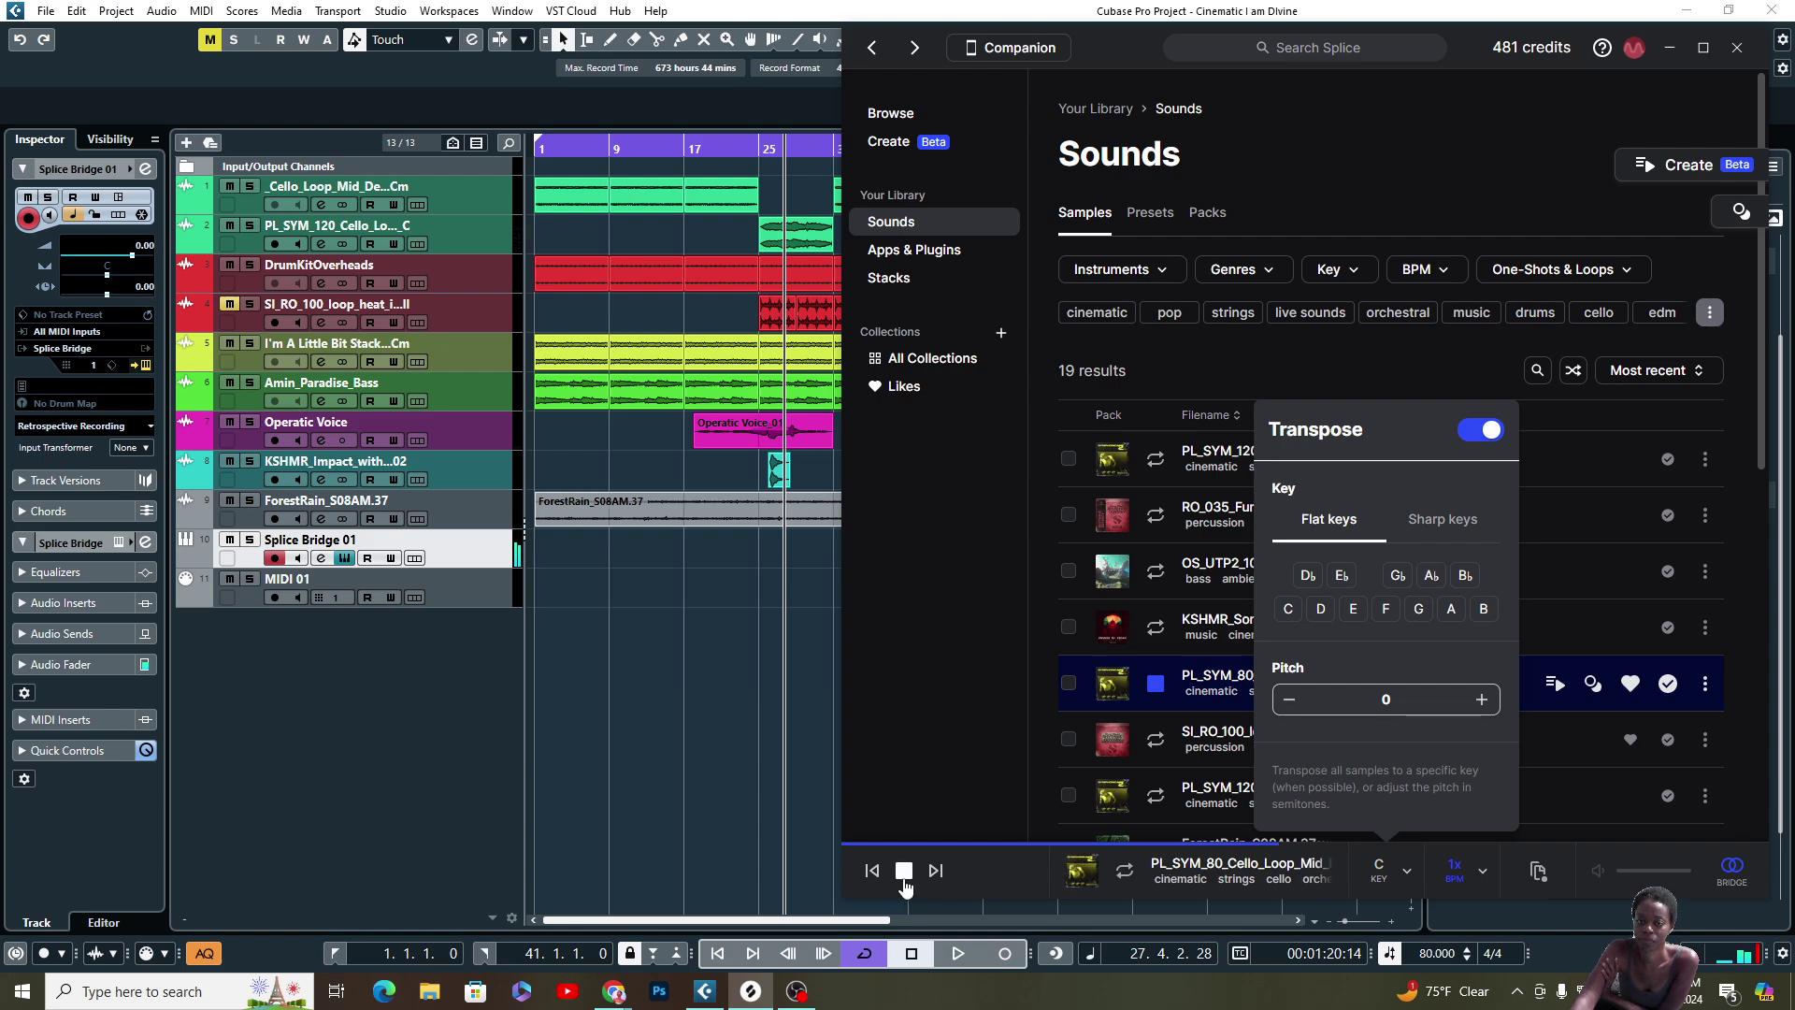
pyautogui.click(1395, 890)
pyautogui.click(1443, 519)
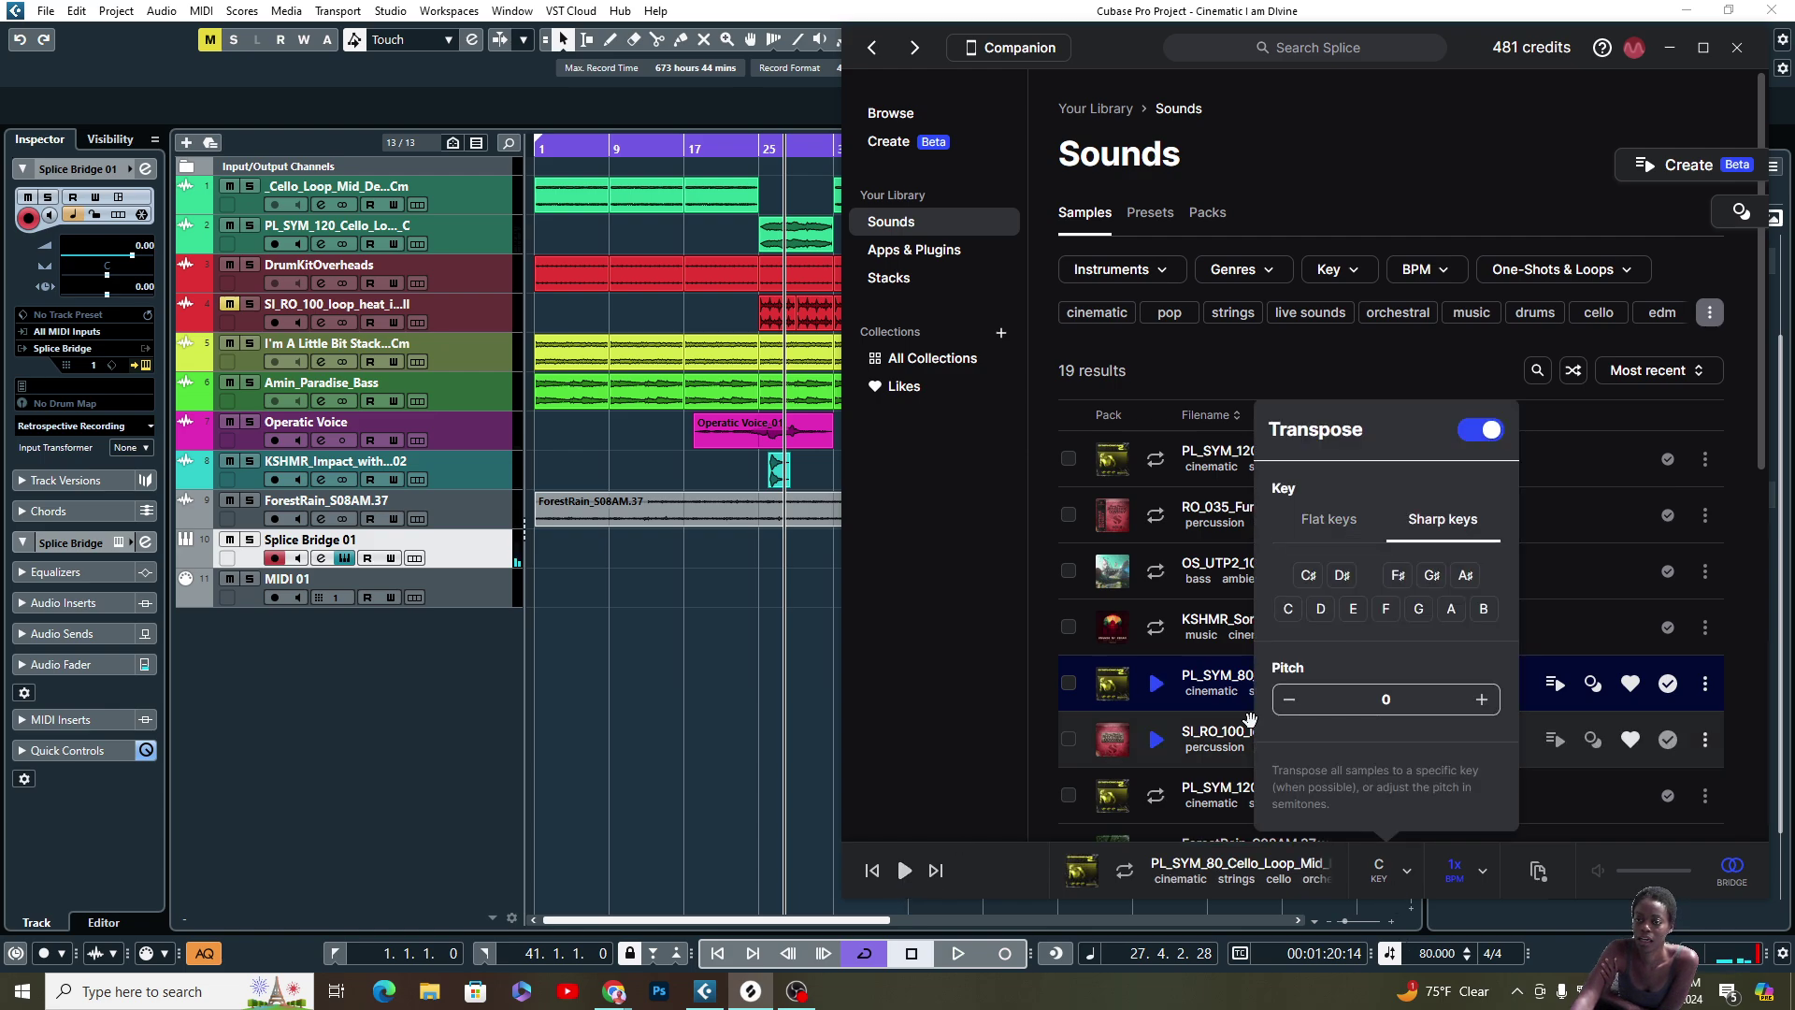
pyautogui.click(1487, 431)
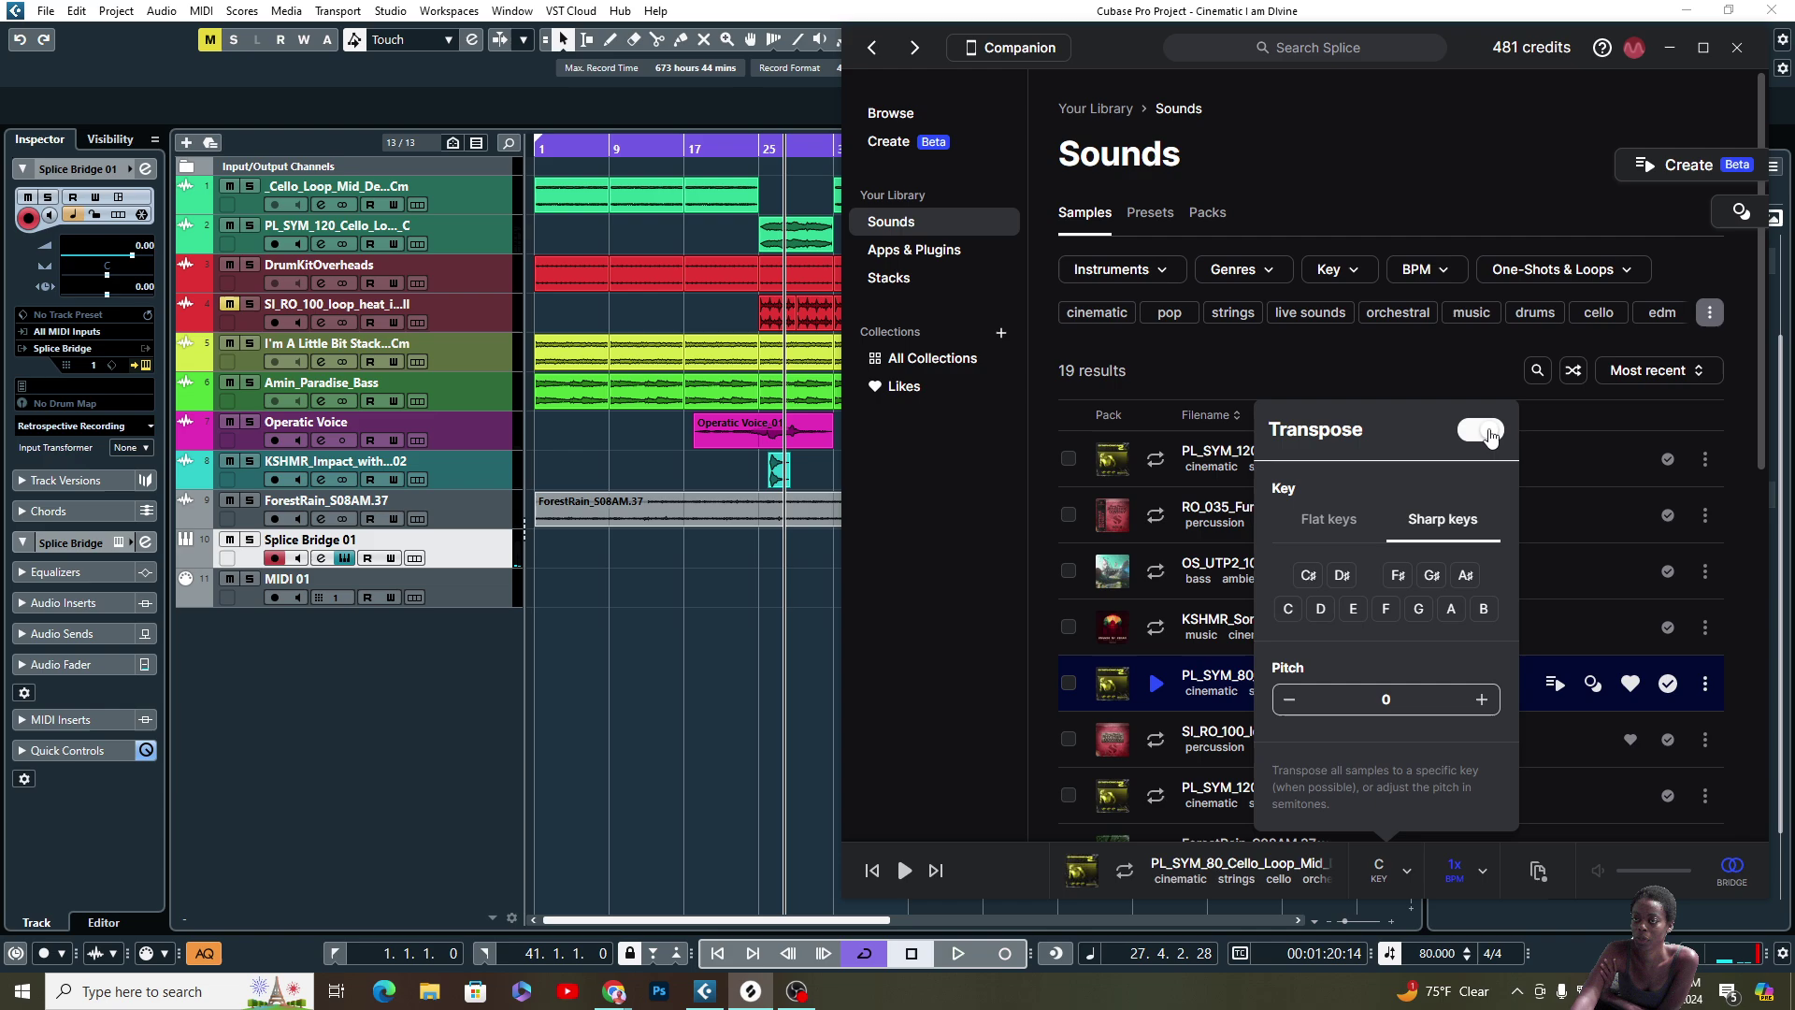
pyautogui.click(1489, 433)
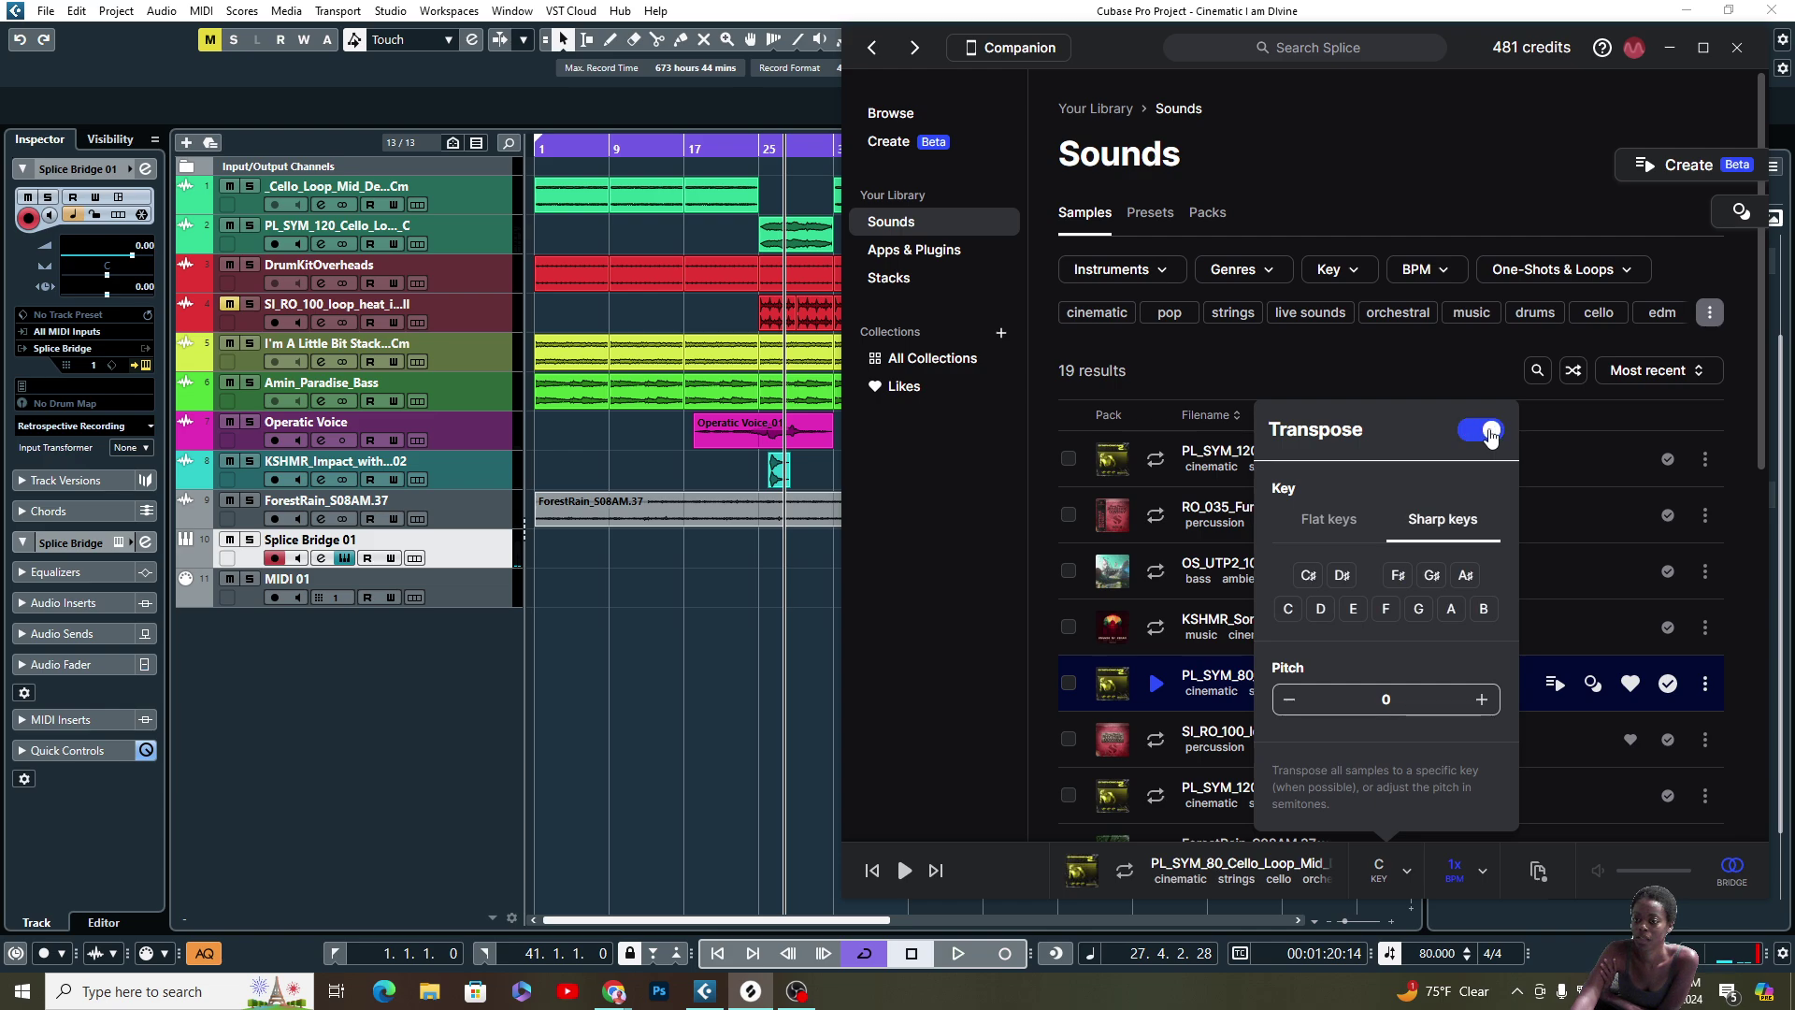
pyautogui.click(1479, 875)
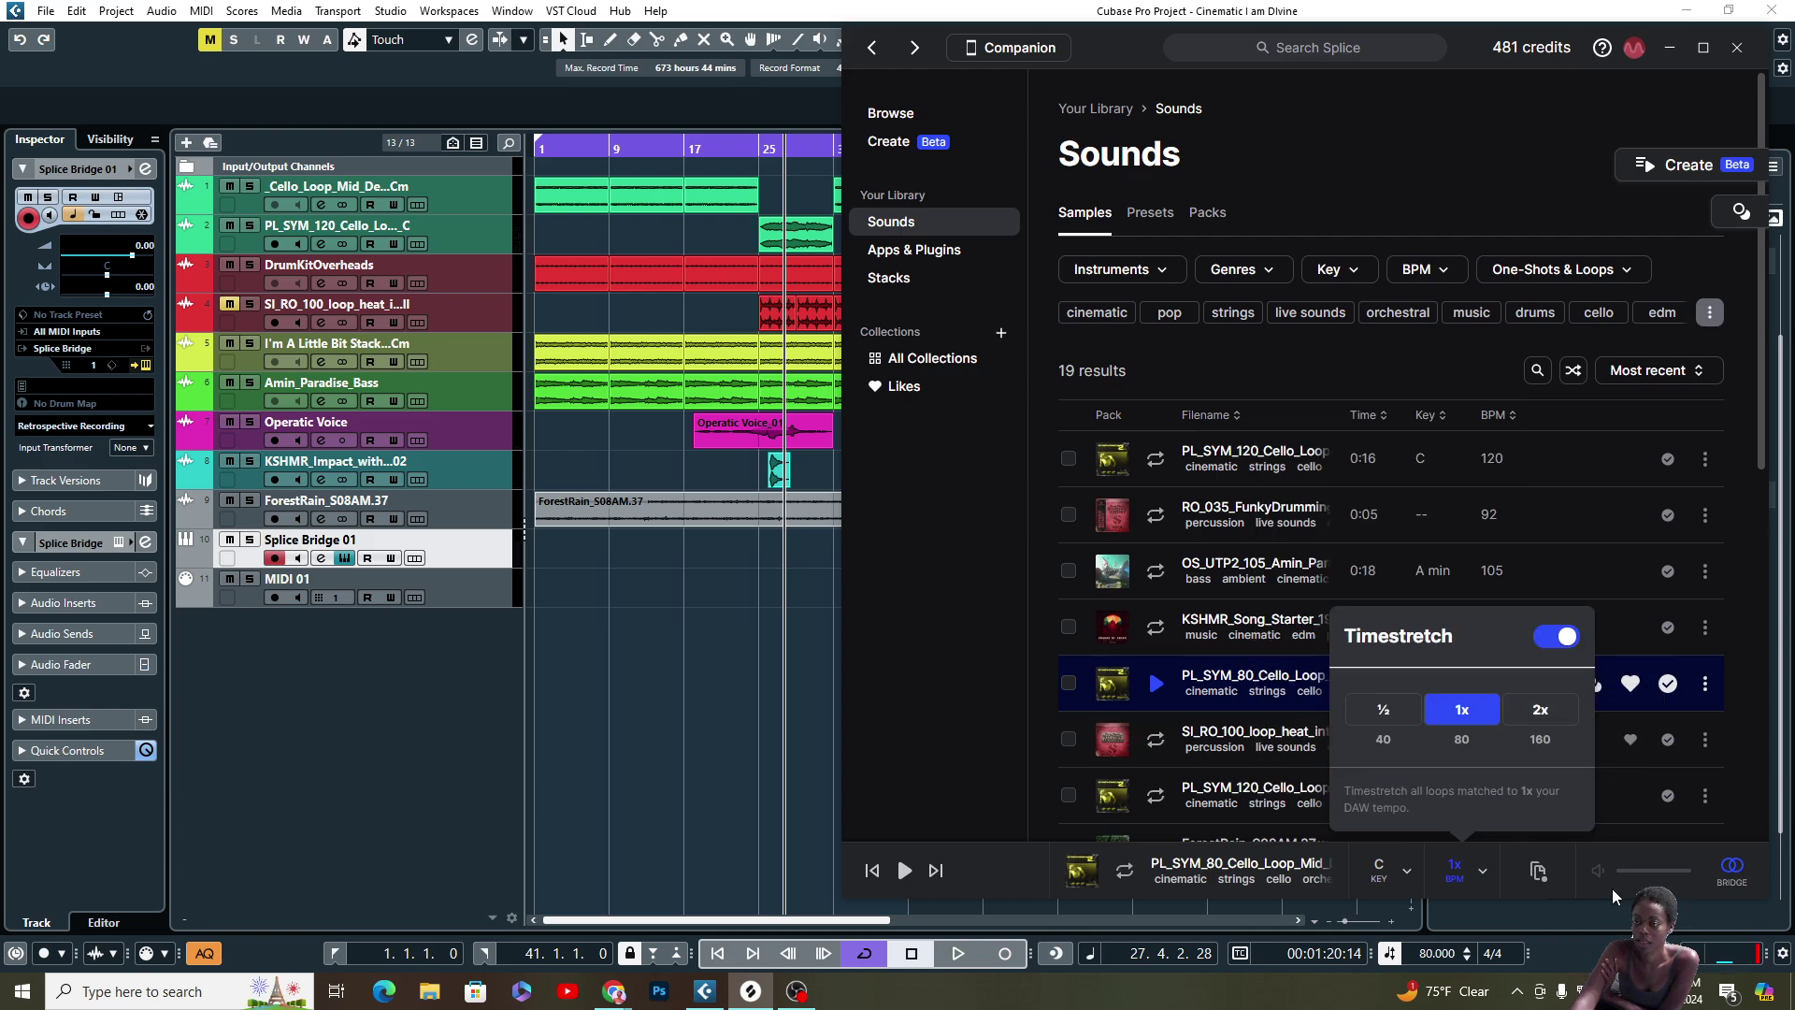
pyautogui.click(861, 722)
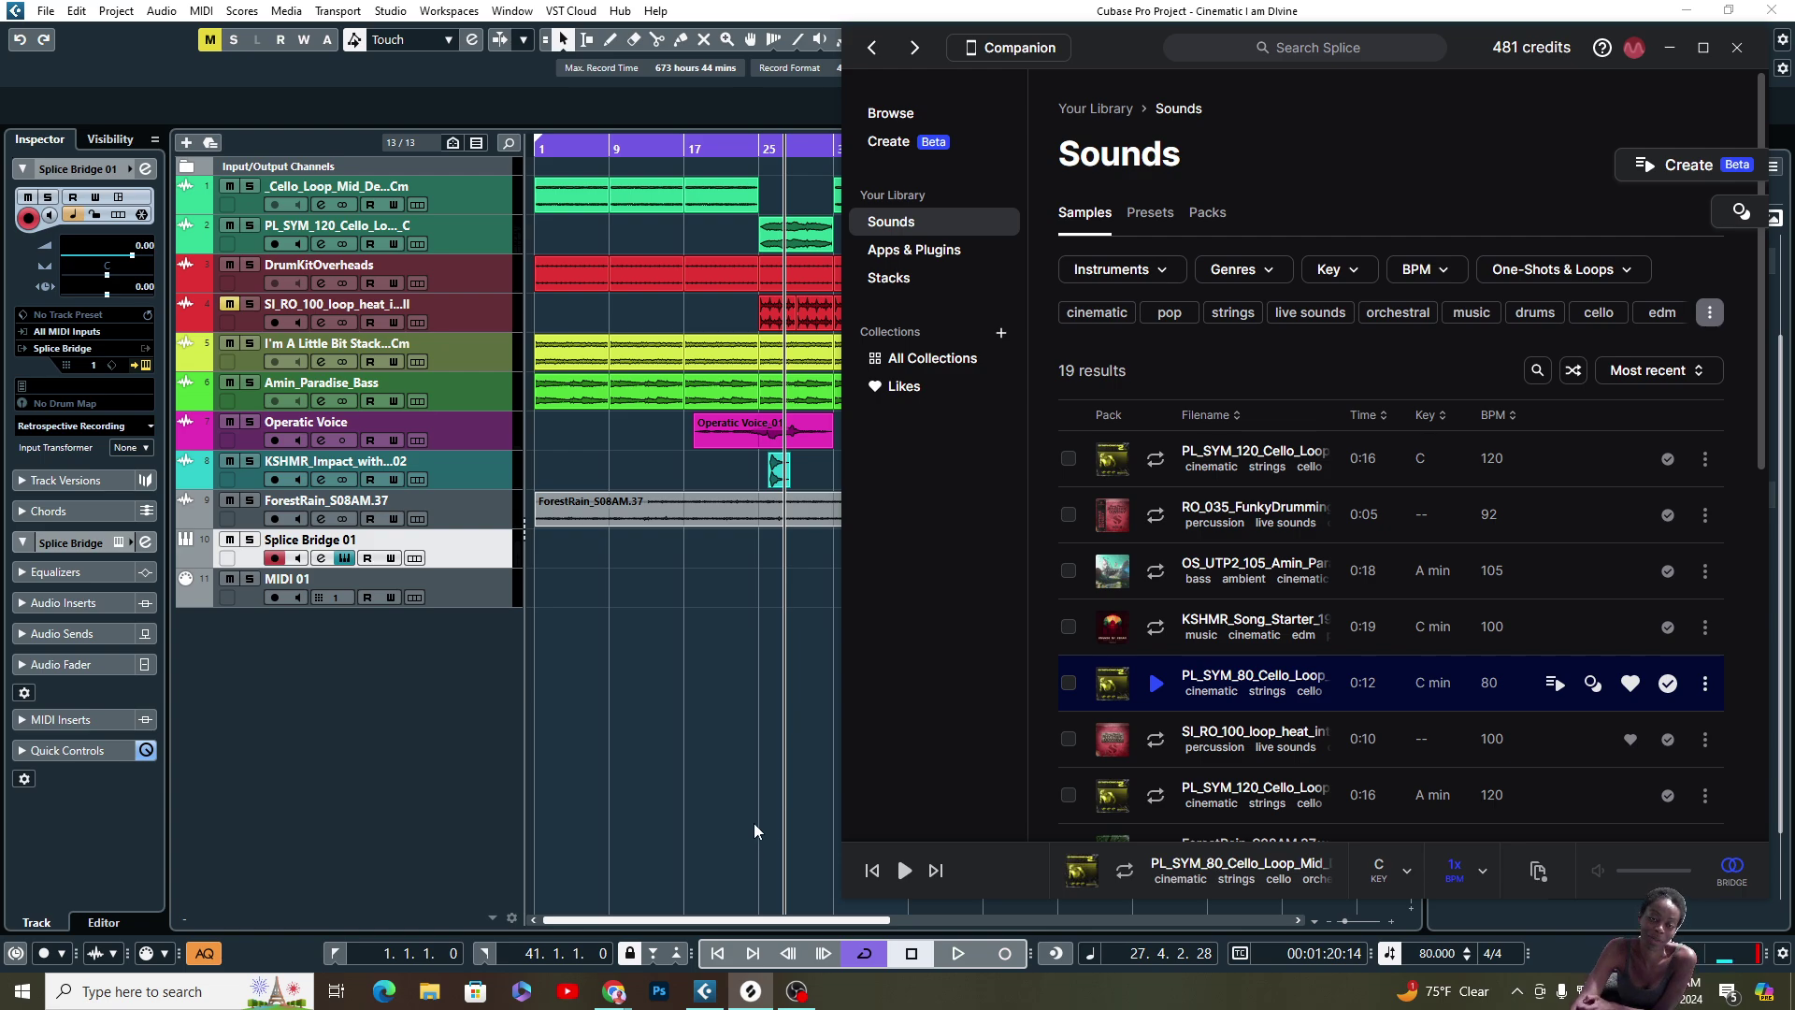
# - Bring Cubase forward over Splice, showing the Splice Bridge 01 window reporting Connected
pyautogui.click(810, 670)
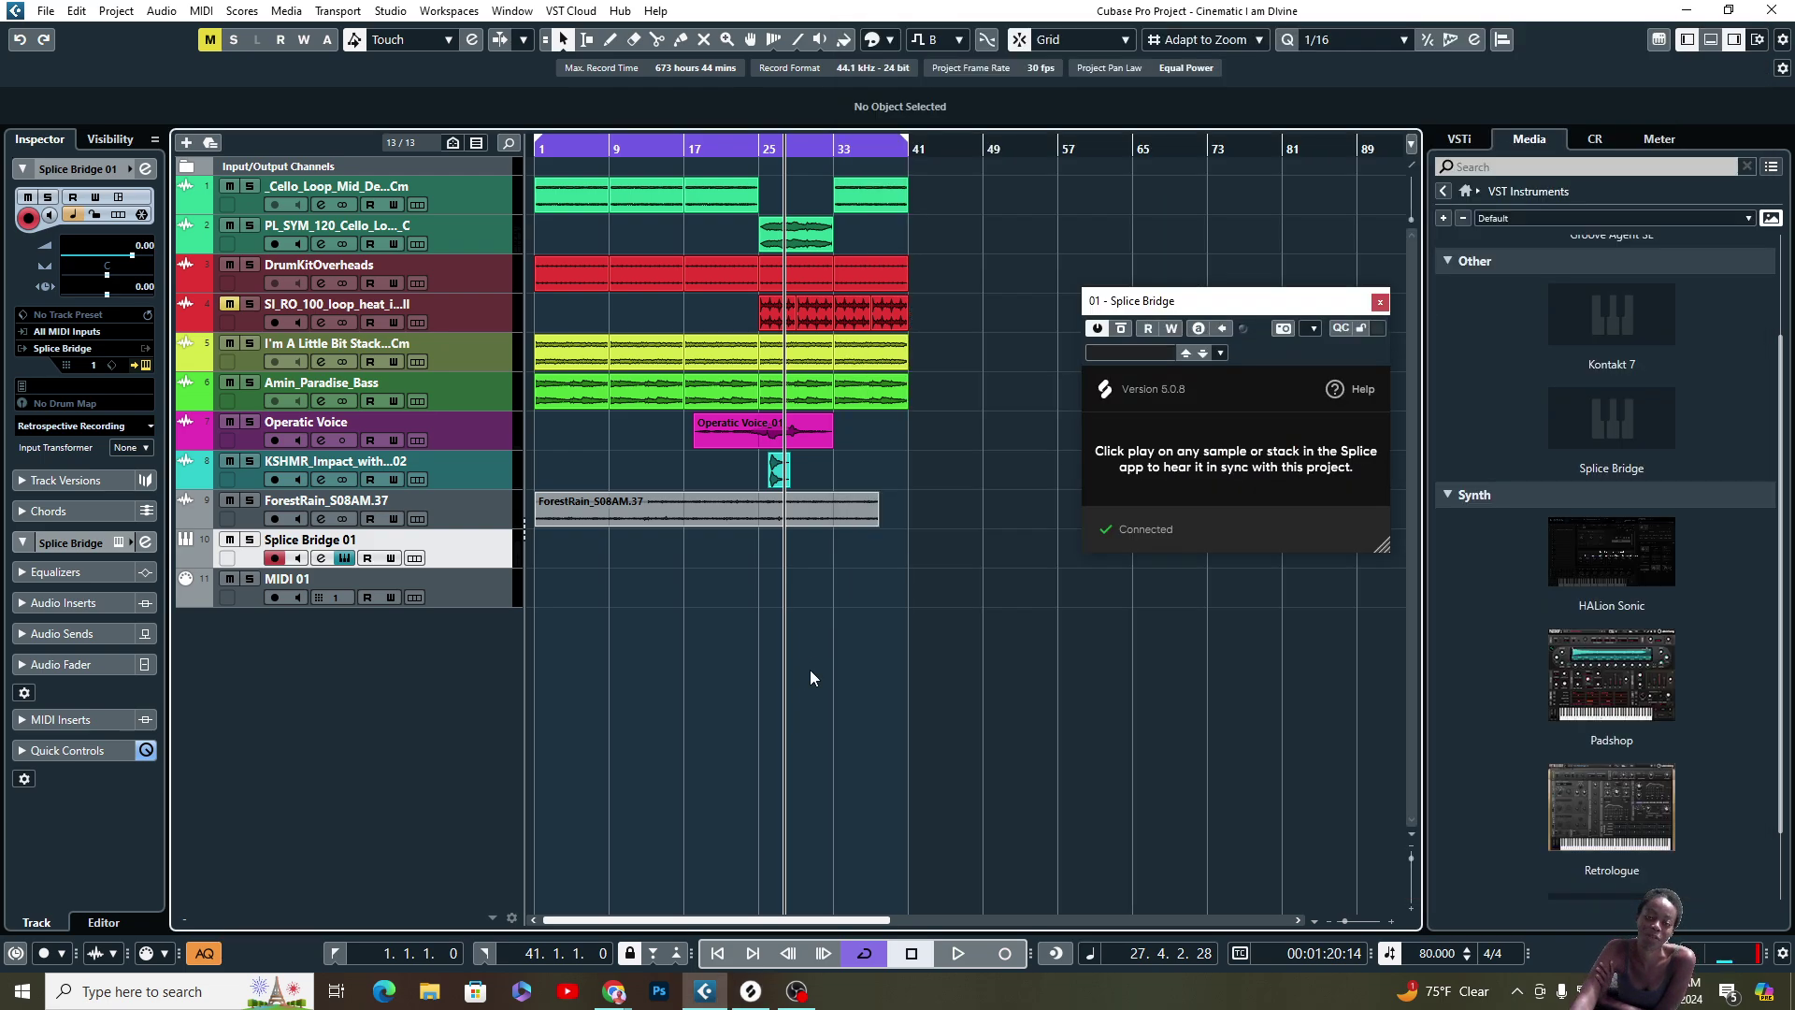